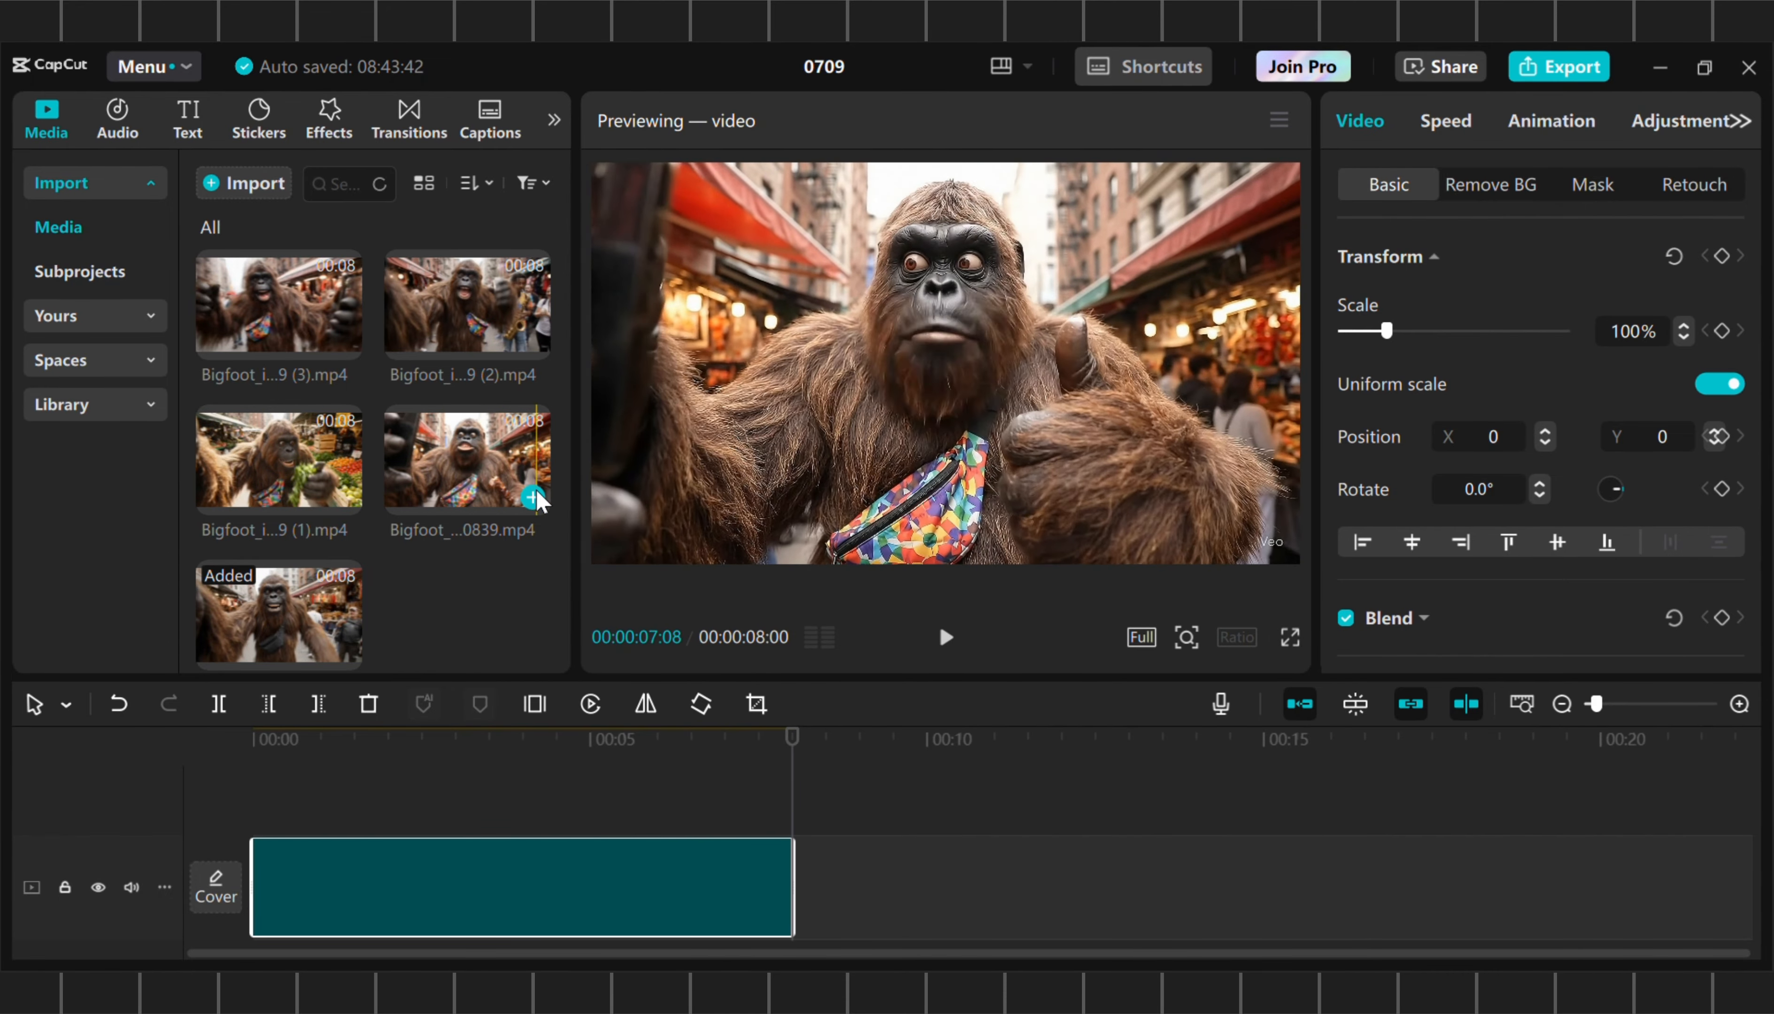
{"action": "left_click", "coordinate": [533, 498]}
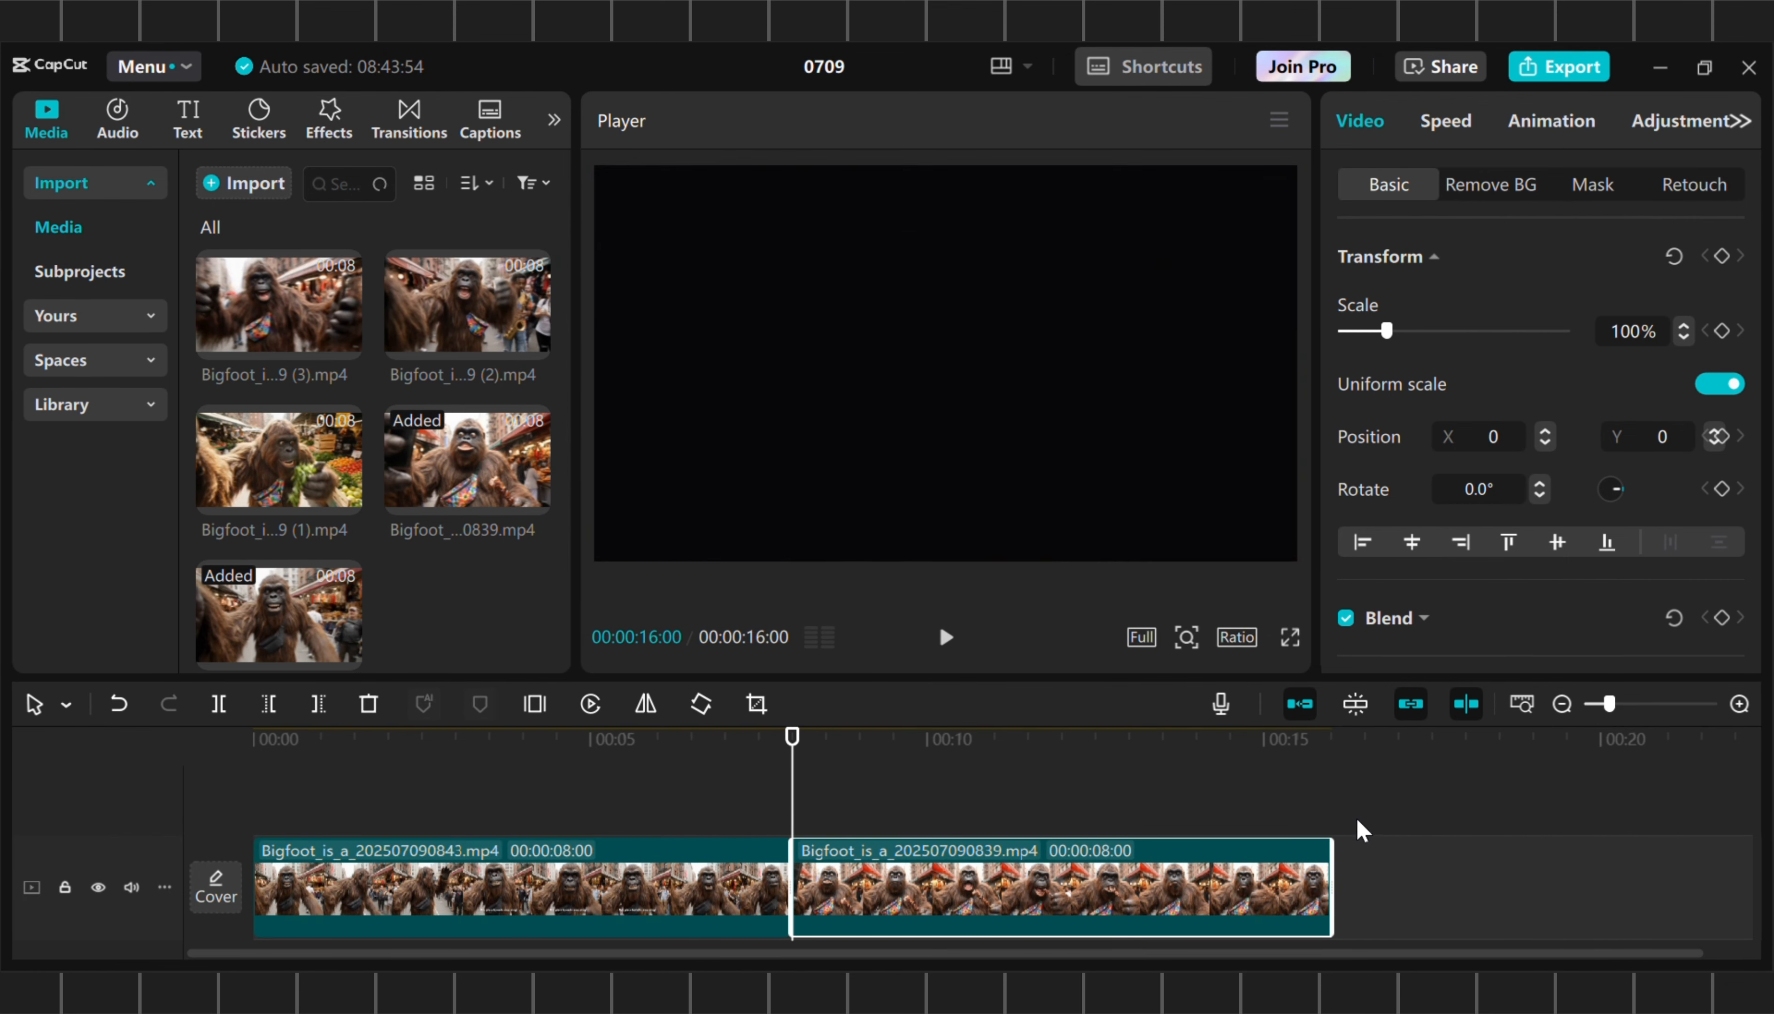
{"action": "left_click", "coordinate": [1332, 771]}
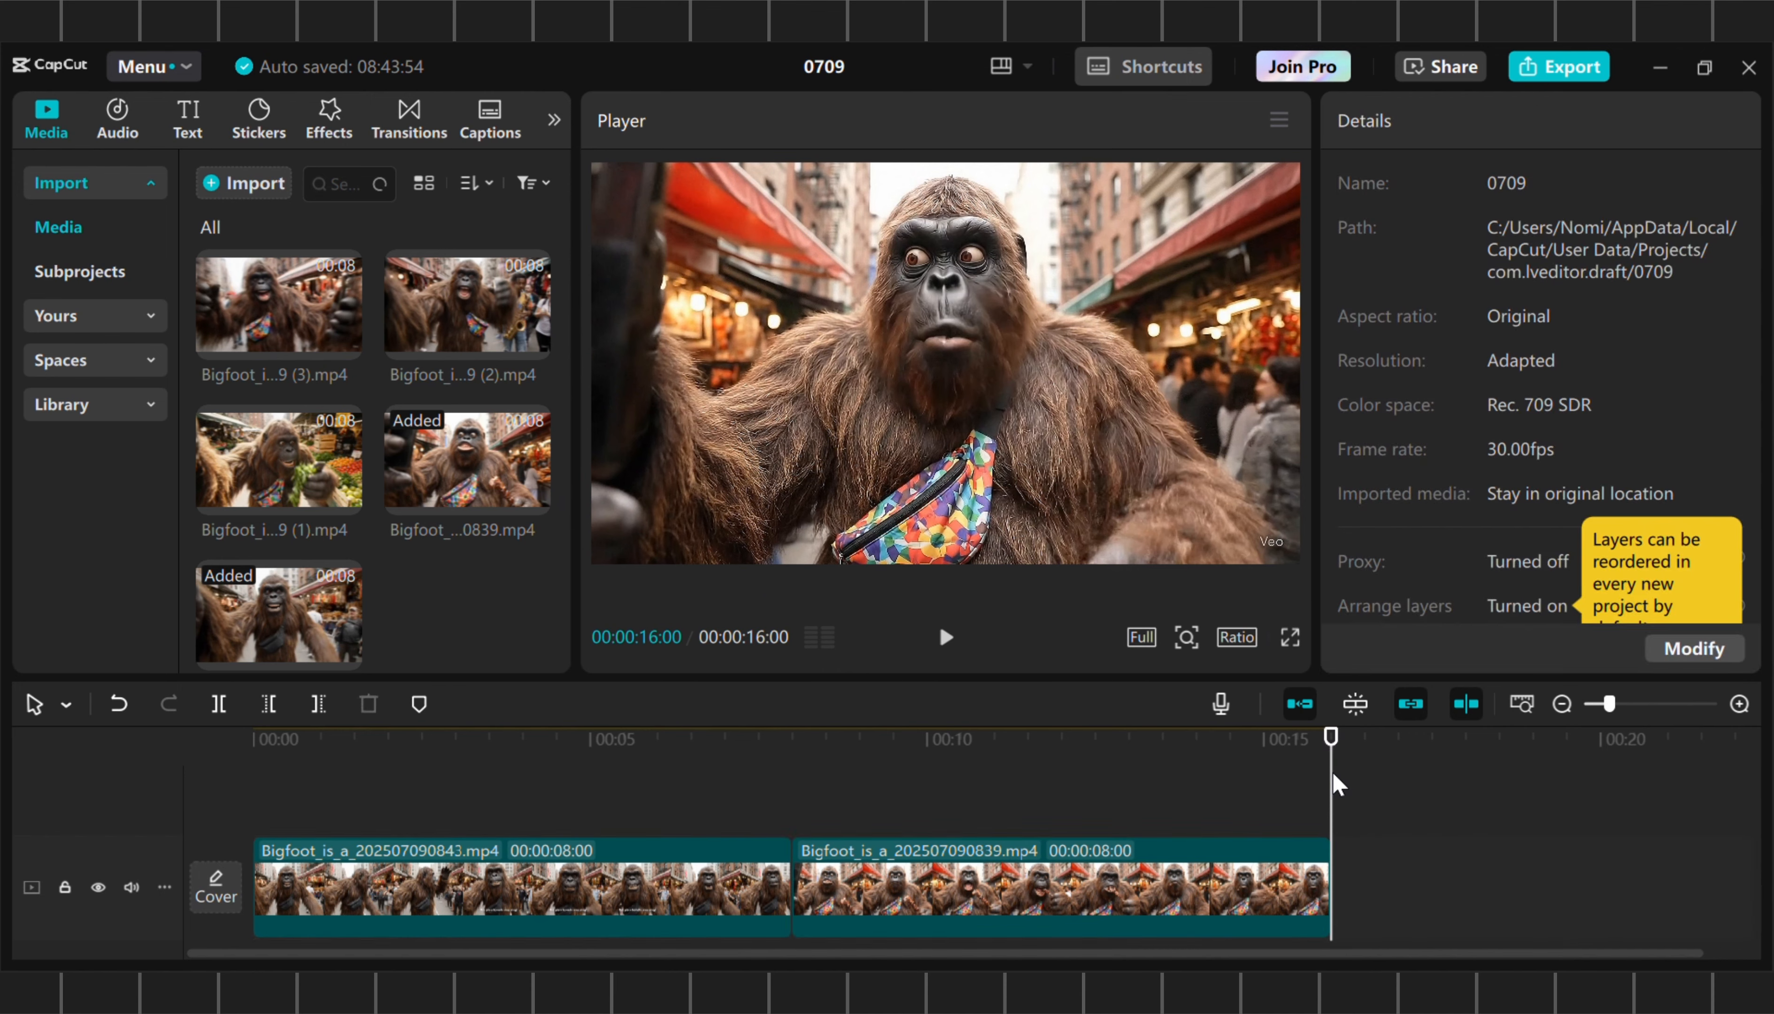
{"action": "mouse_move", "coordinate": [326, 478]}
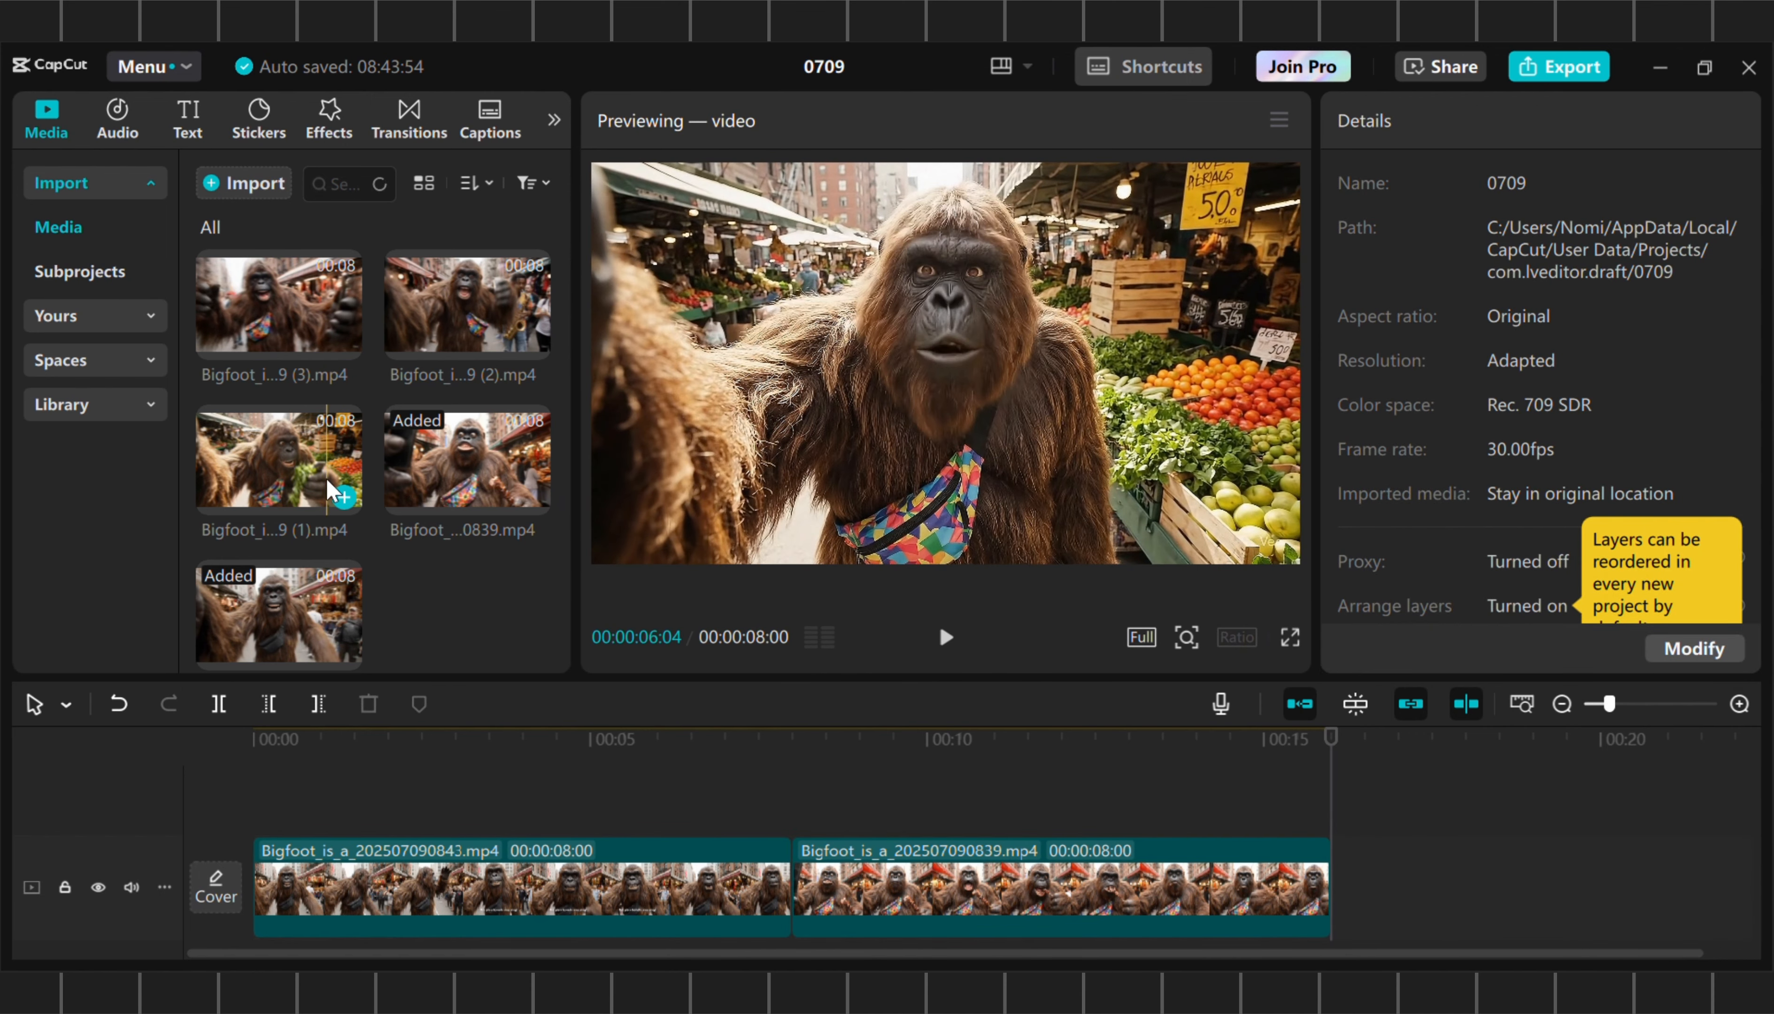
{"action": "left_click", "coordinate": [344, 498]}
{"action": "scroll", "coordinate": [1195, 912], "scroll_direction": "down", "scroll_amount": 5}
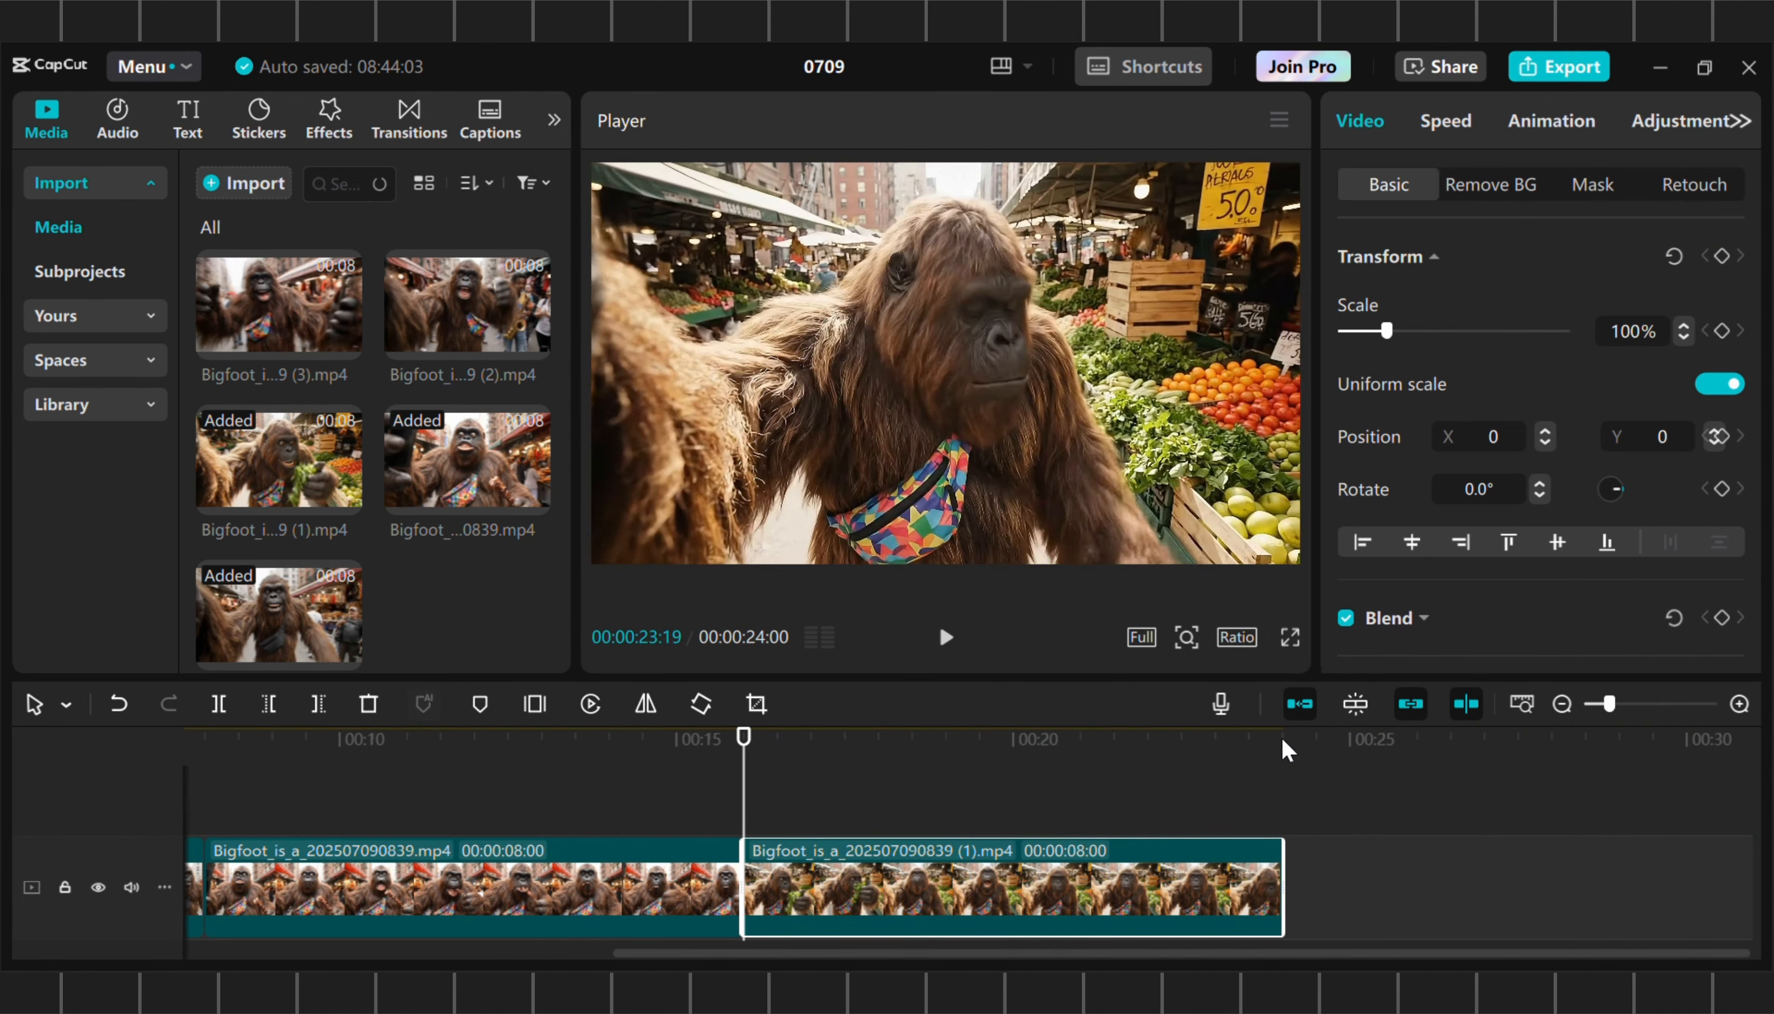
{"action": "left_click", "coordinate": [1282, 744]}
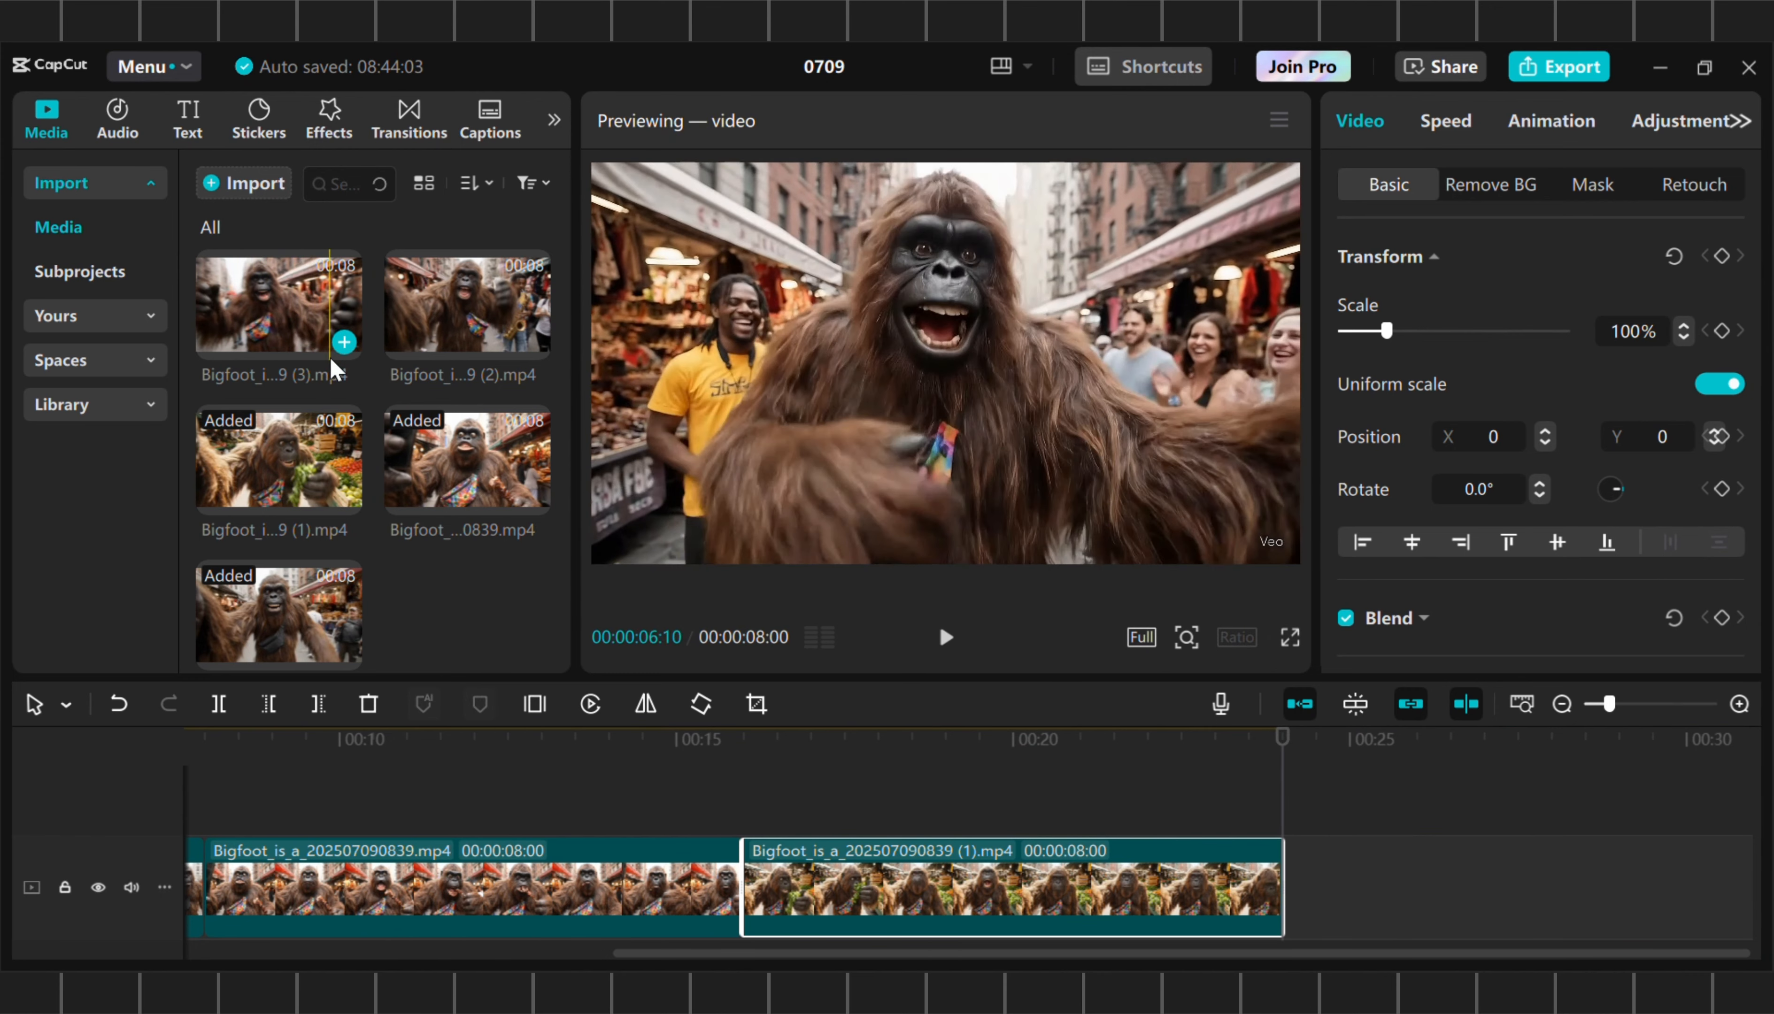
{"action": "left_click", "coordinate": [344, 343]}
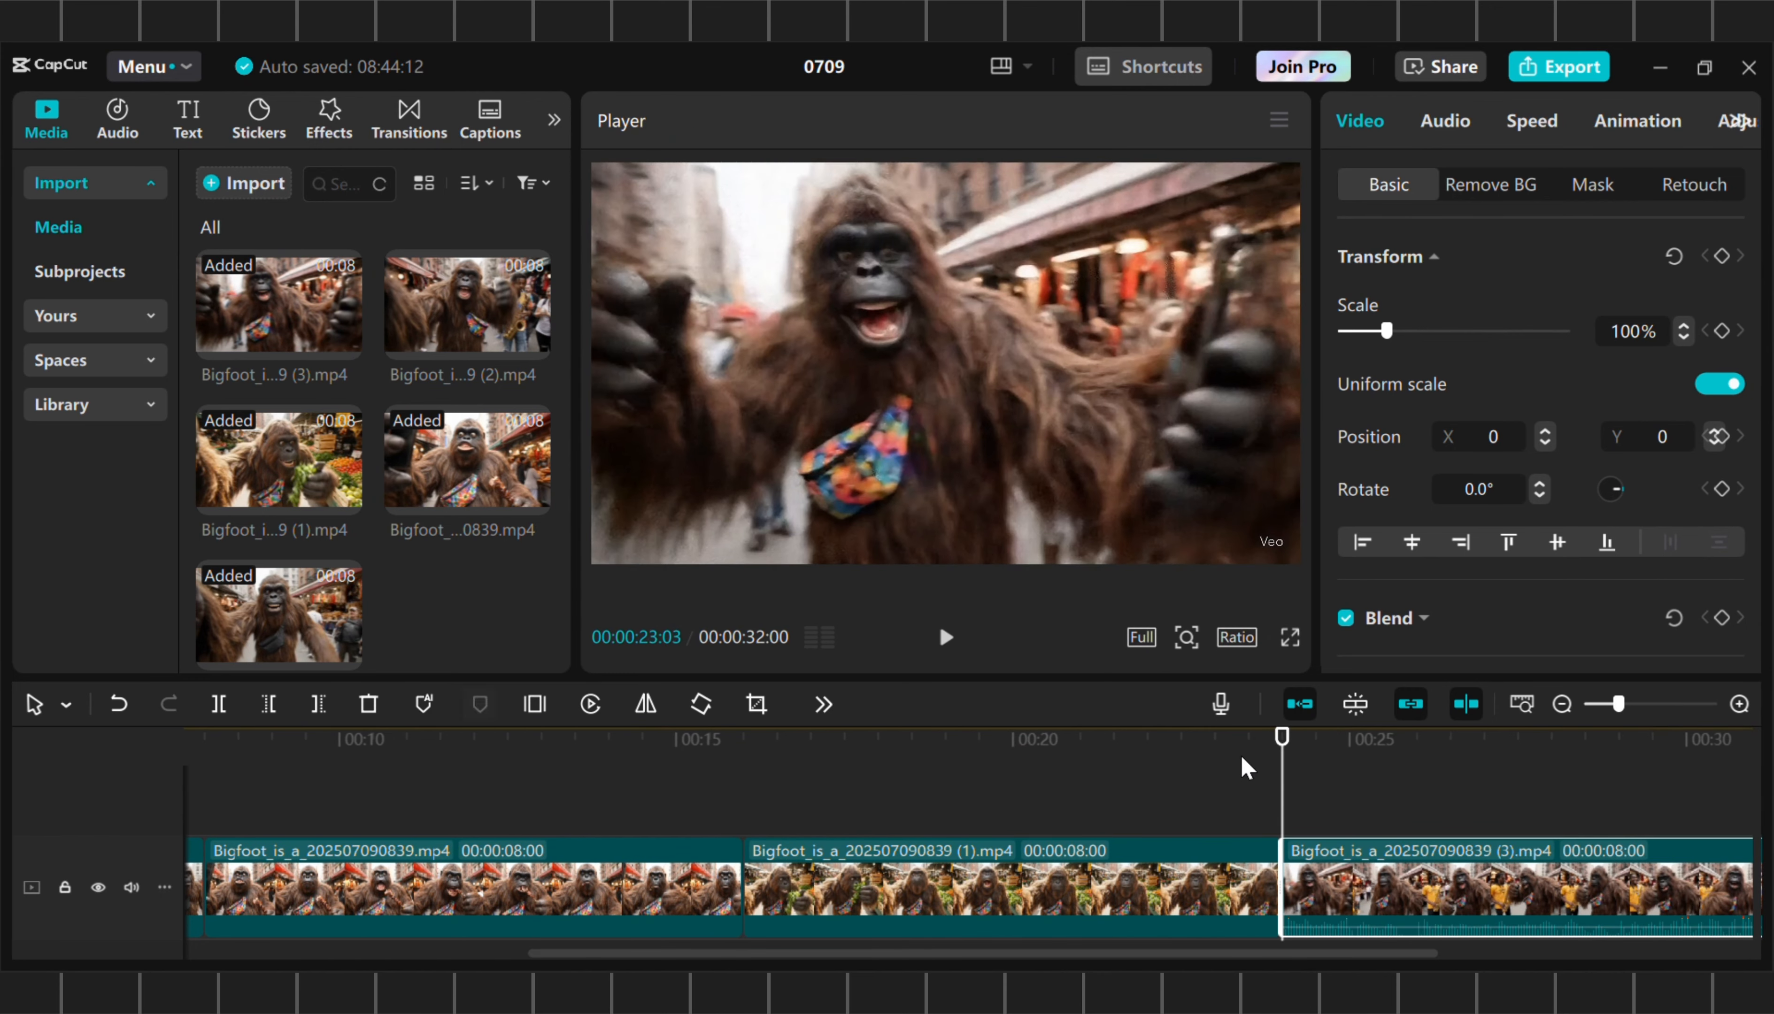
{"action": "scroll", "coordinate": [1323, 824], "scroll_direction": "right", "scroll_amount": 5}
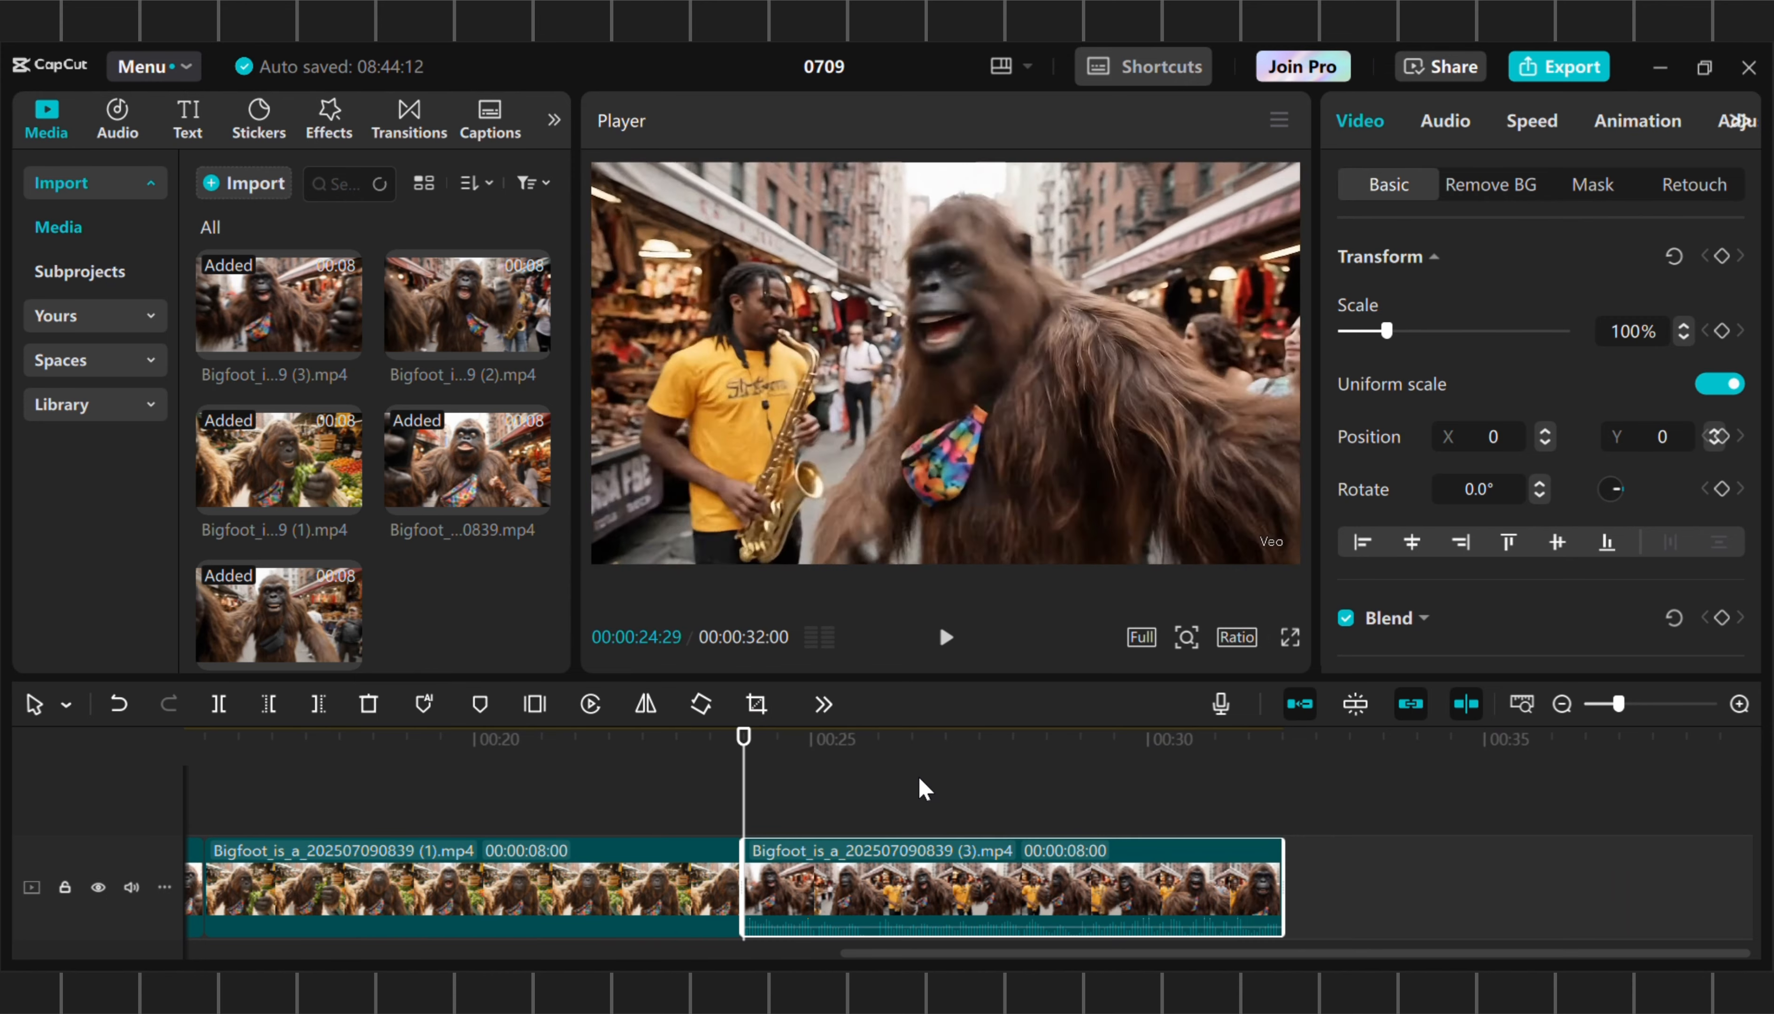
{"action": "left_click", "coordinate": [1282, 757]}
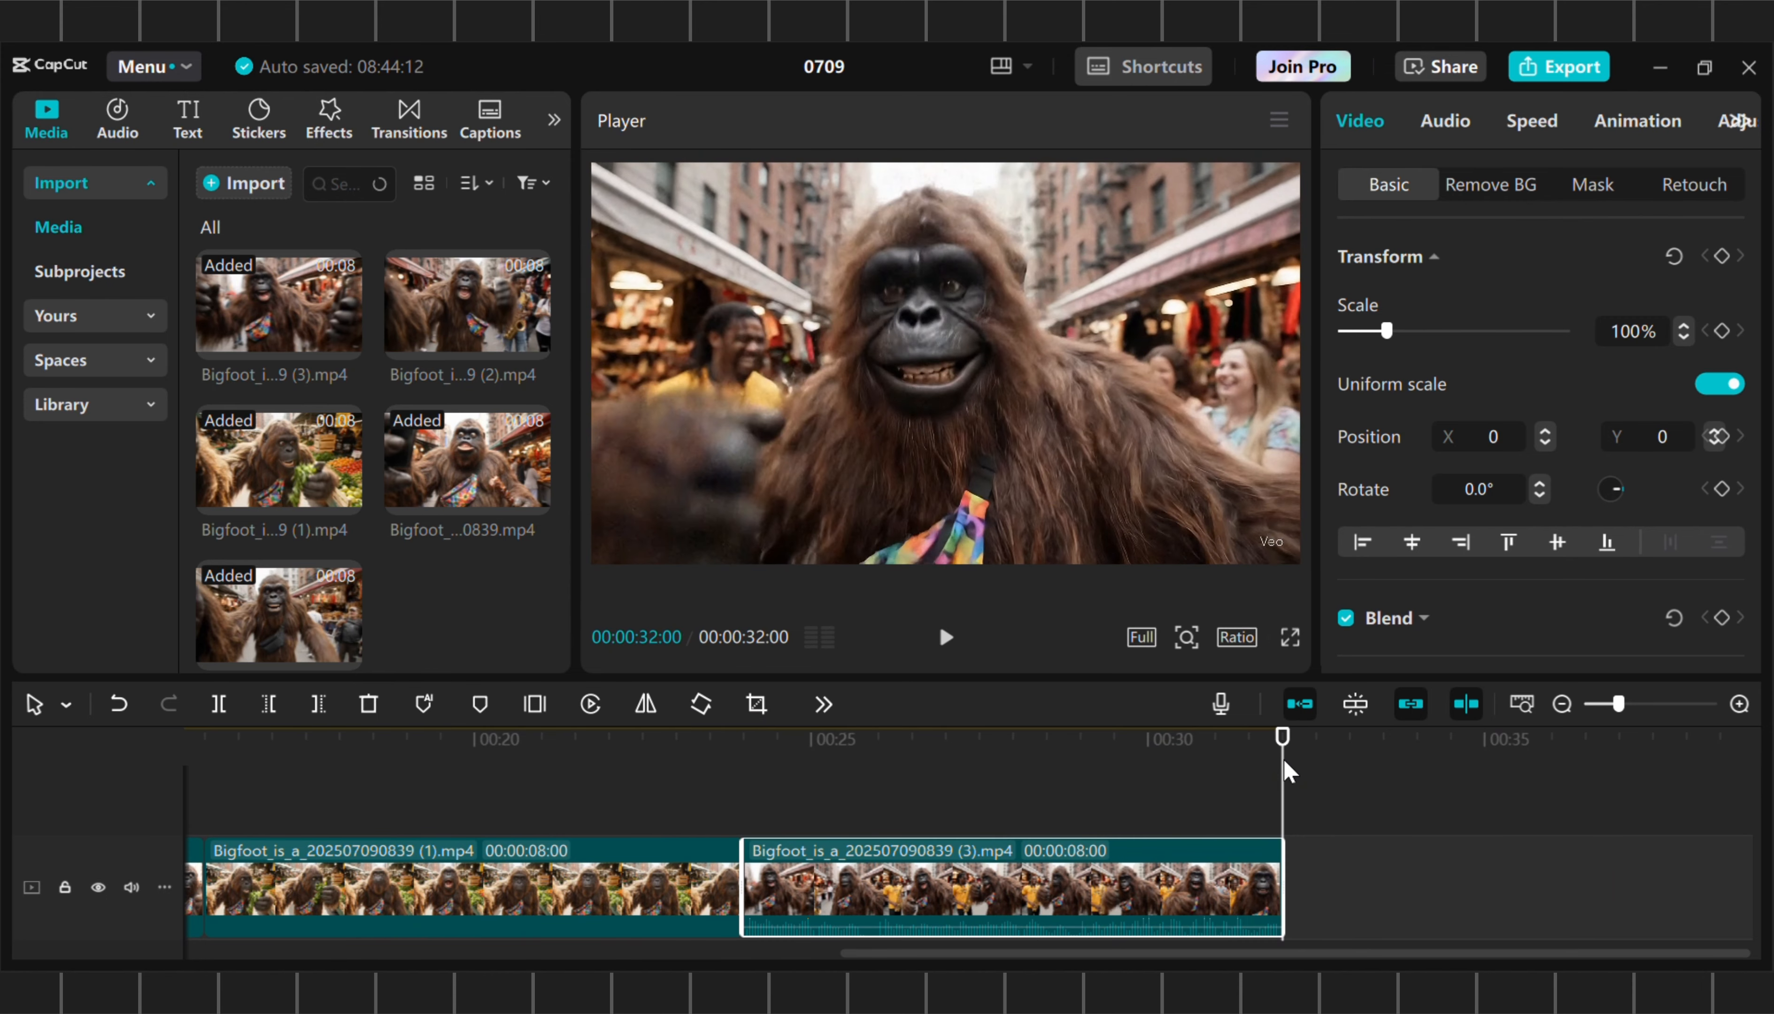
{"action": "left_click", "coordinate": [532, 344]}
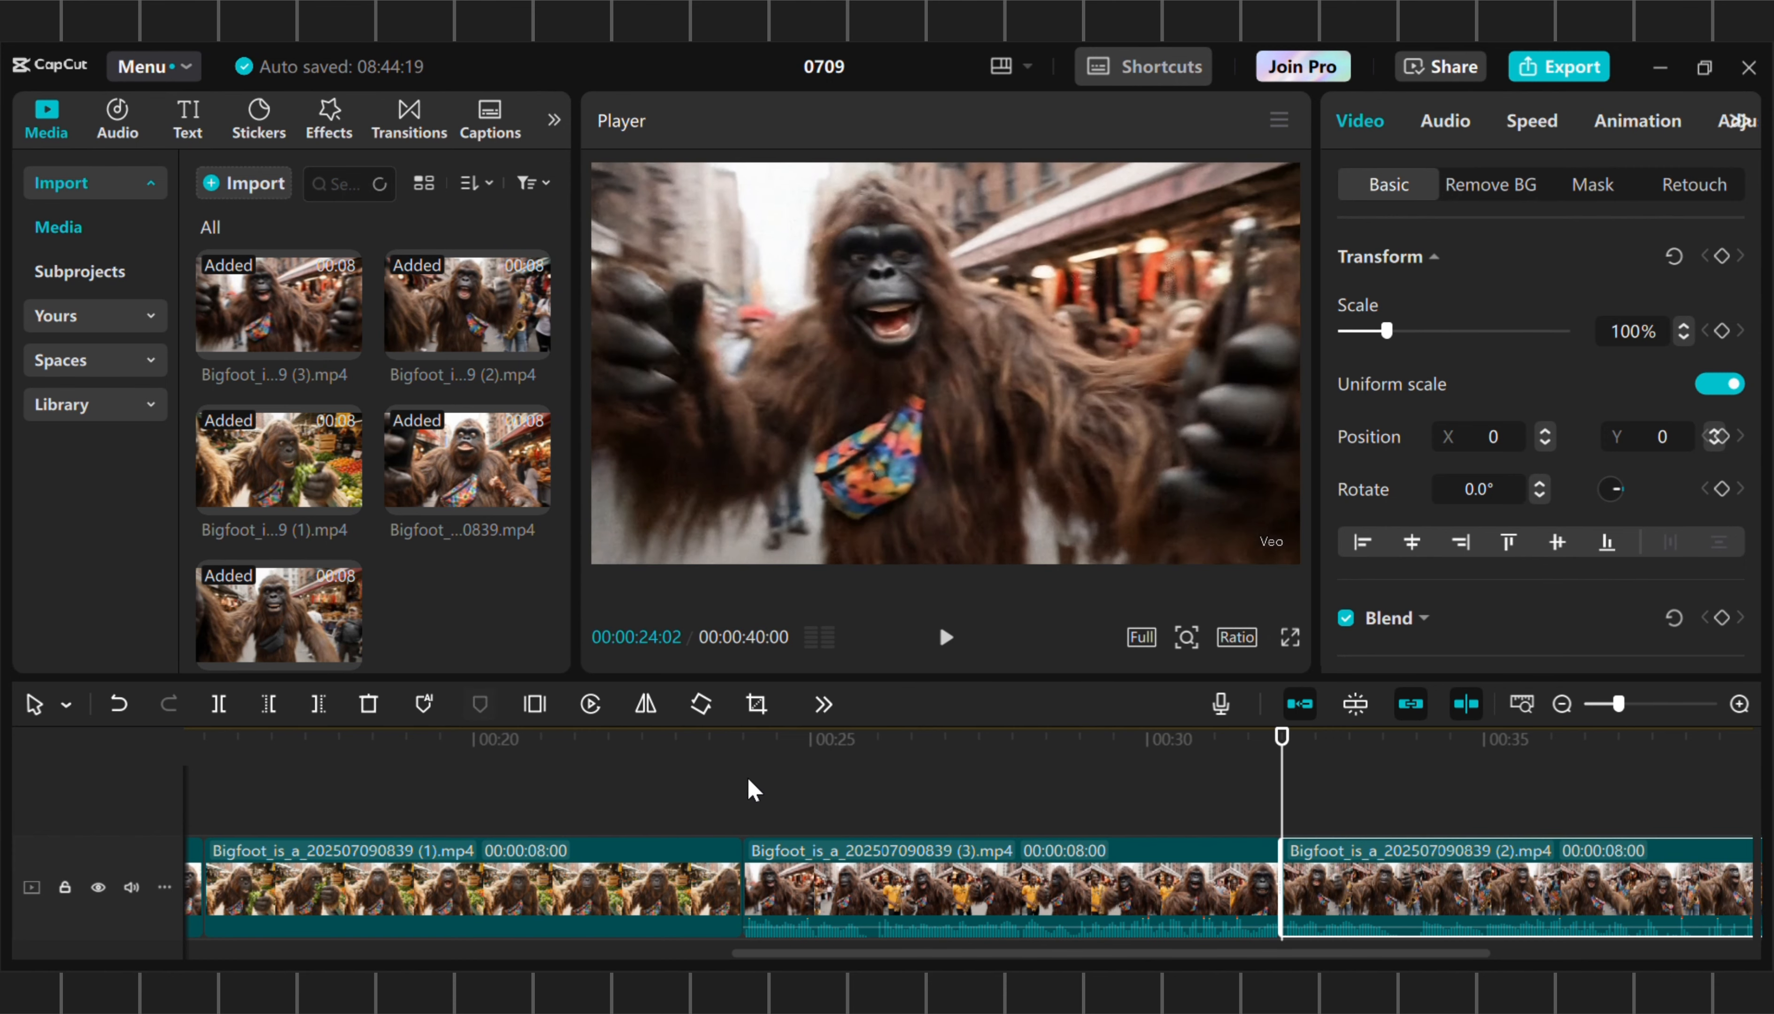
Play back the assembled sequence through its final clips to review how they follow each other
{"action": "left_click", "coordinate": [748, 783]}
{"action": "key", "text": "space"}
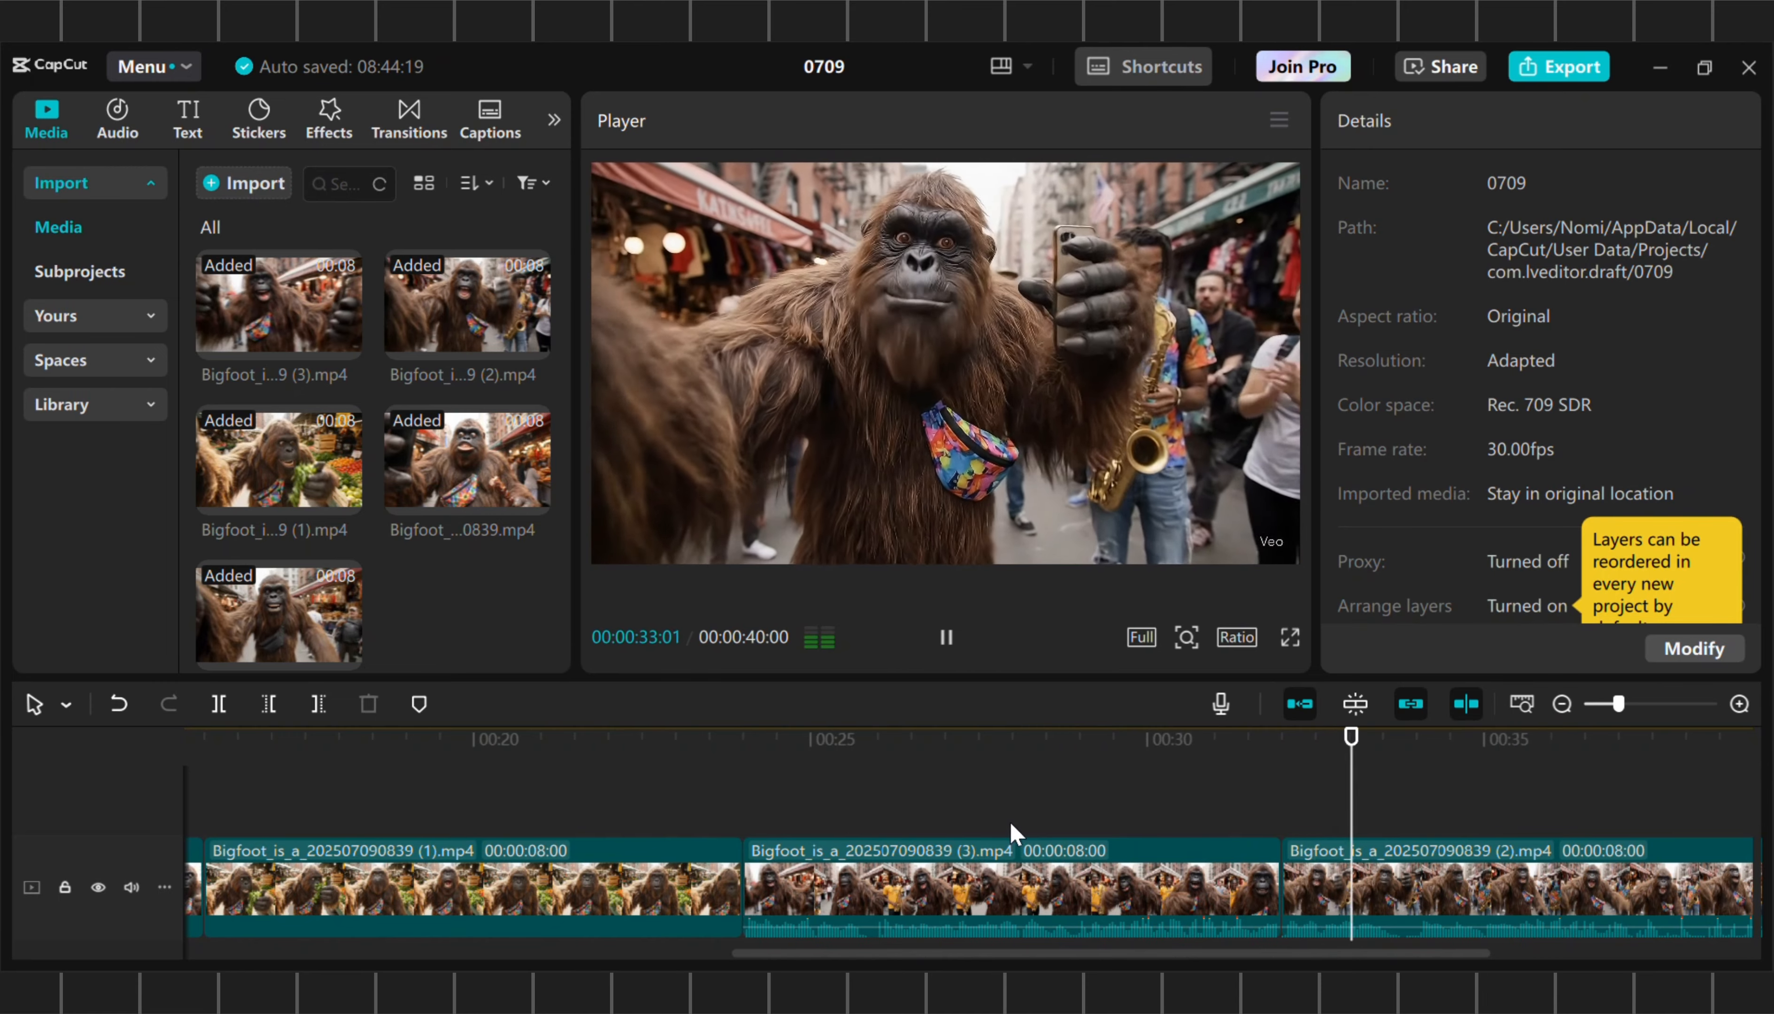
{"action": "scroll", "coordinate": [1010, 822], "scroll_direction": "right", "scroll_amount": 5}
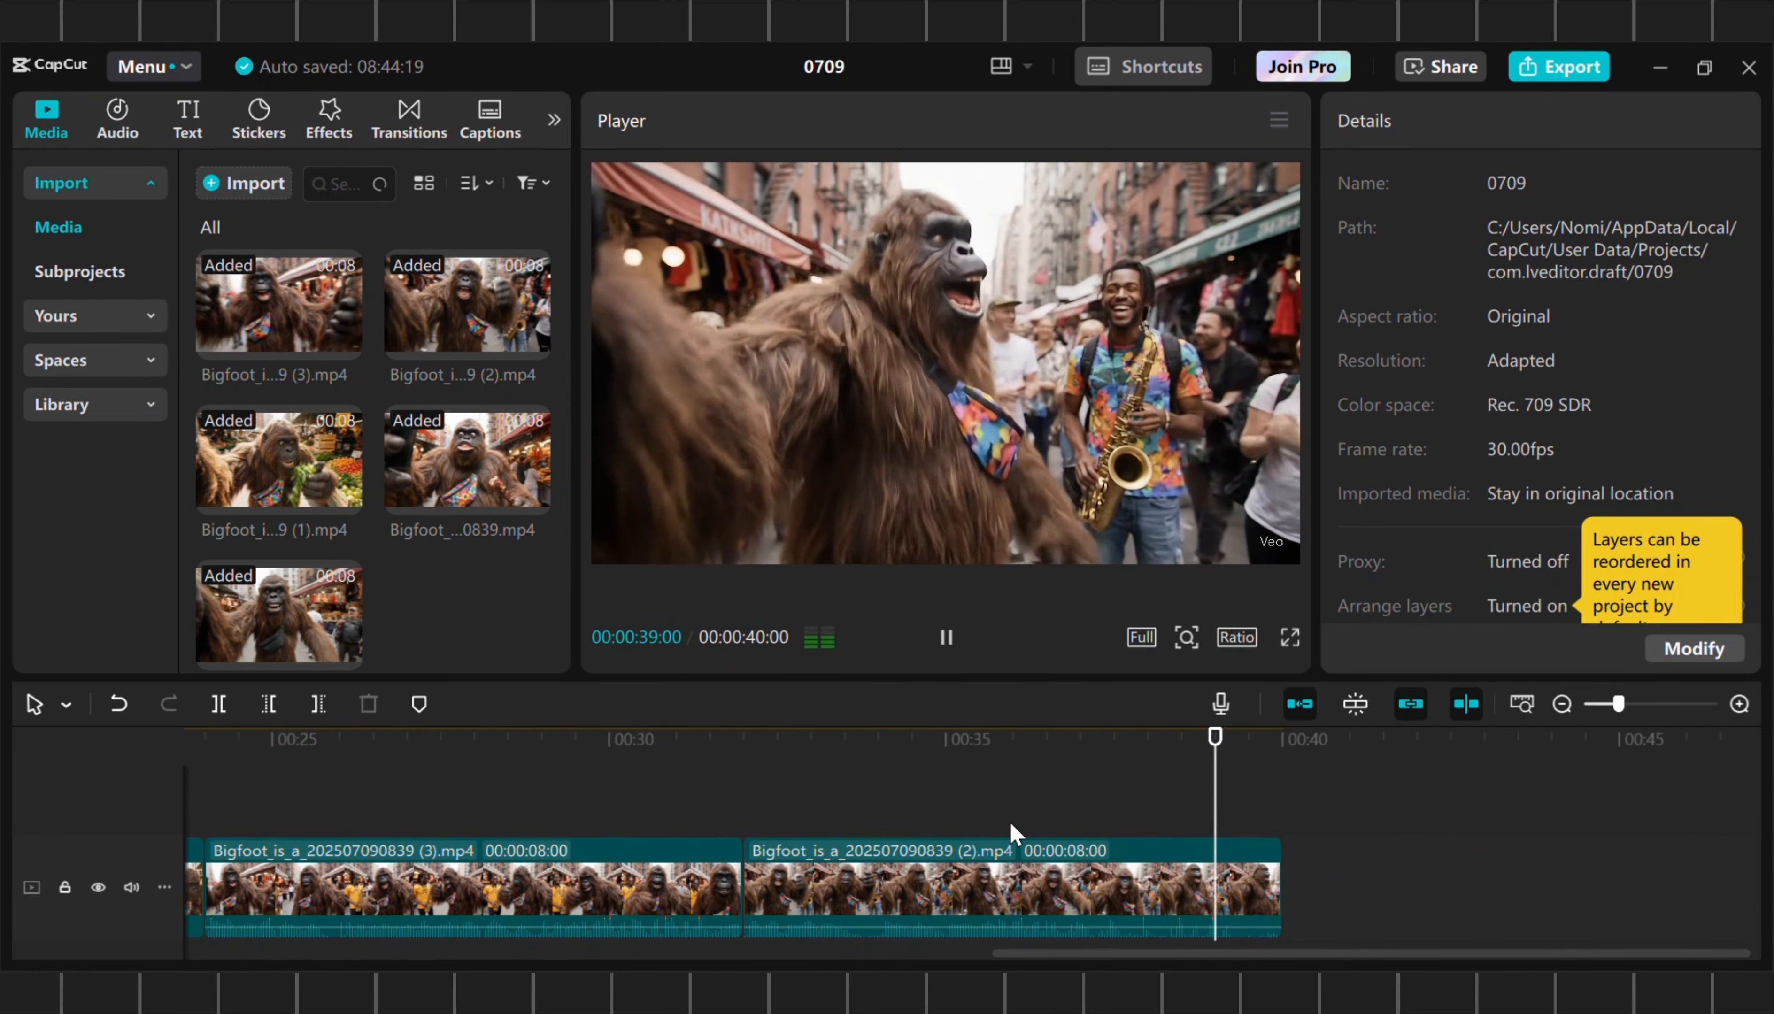
{"action": "key", "text": "space"}
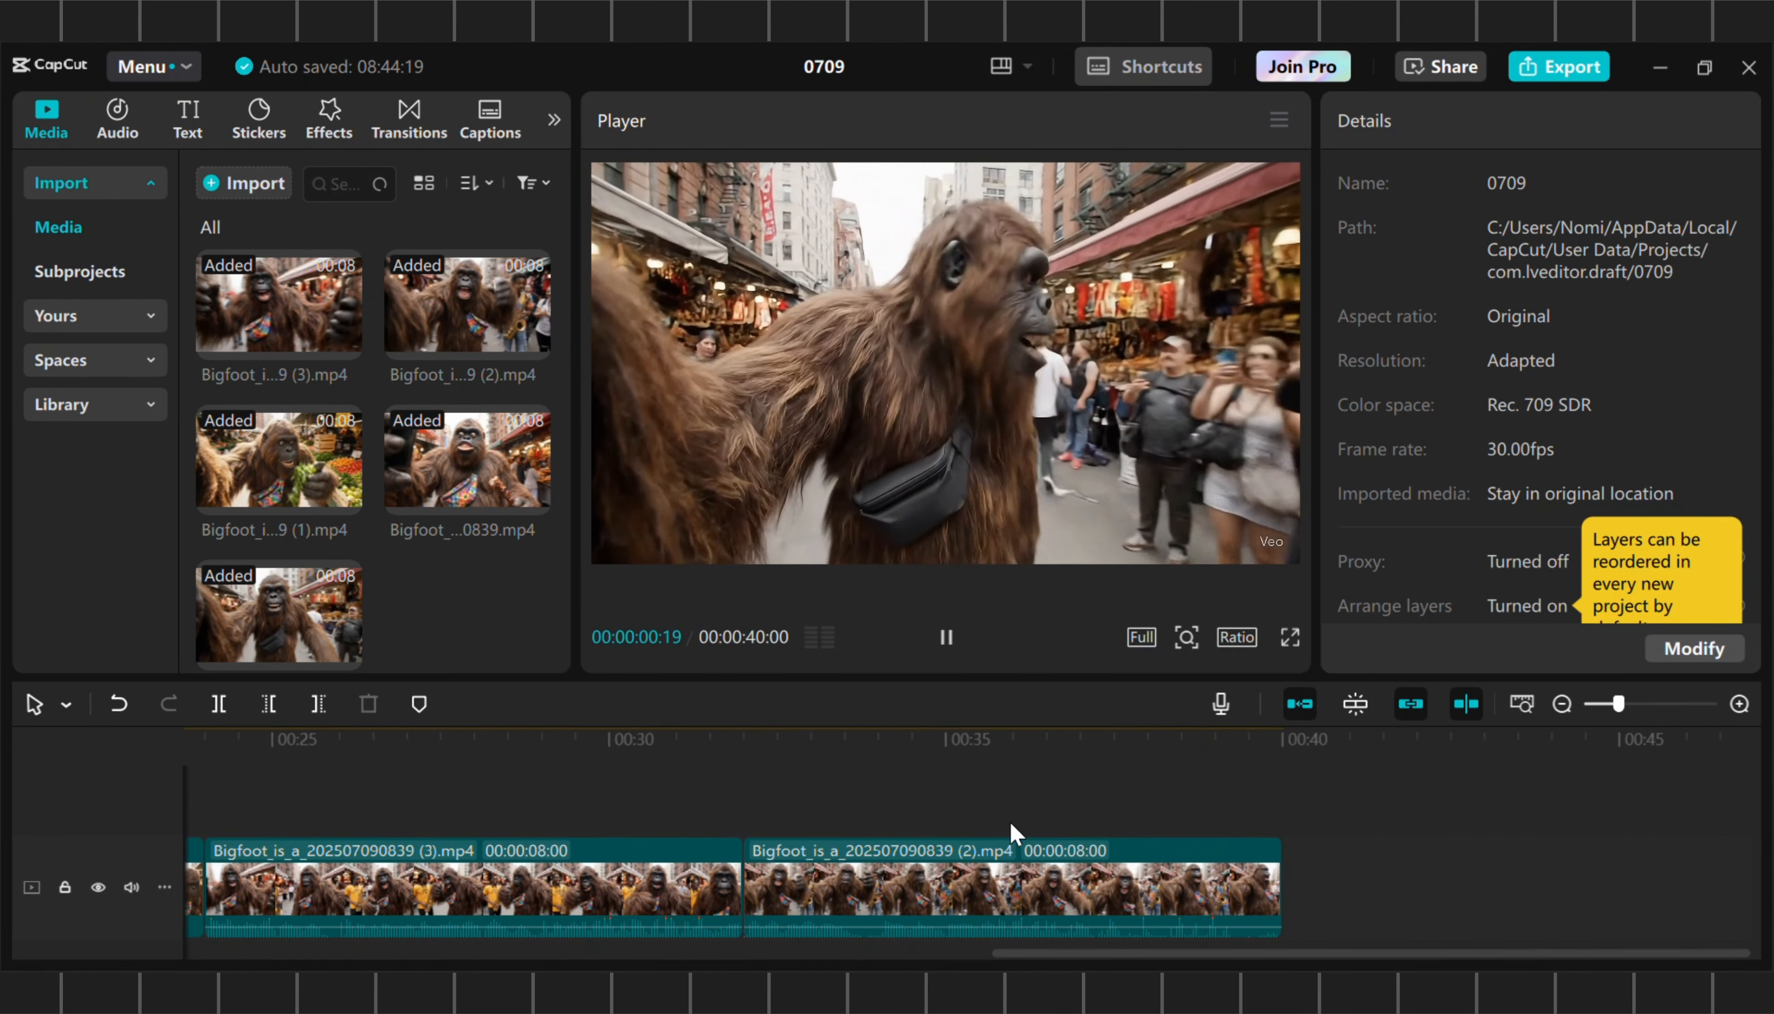
{"action": "key", "text": "space"}
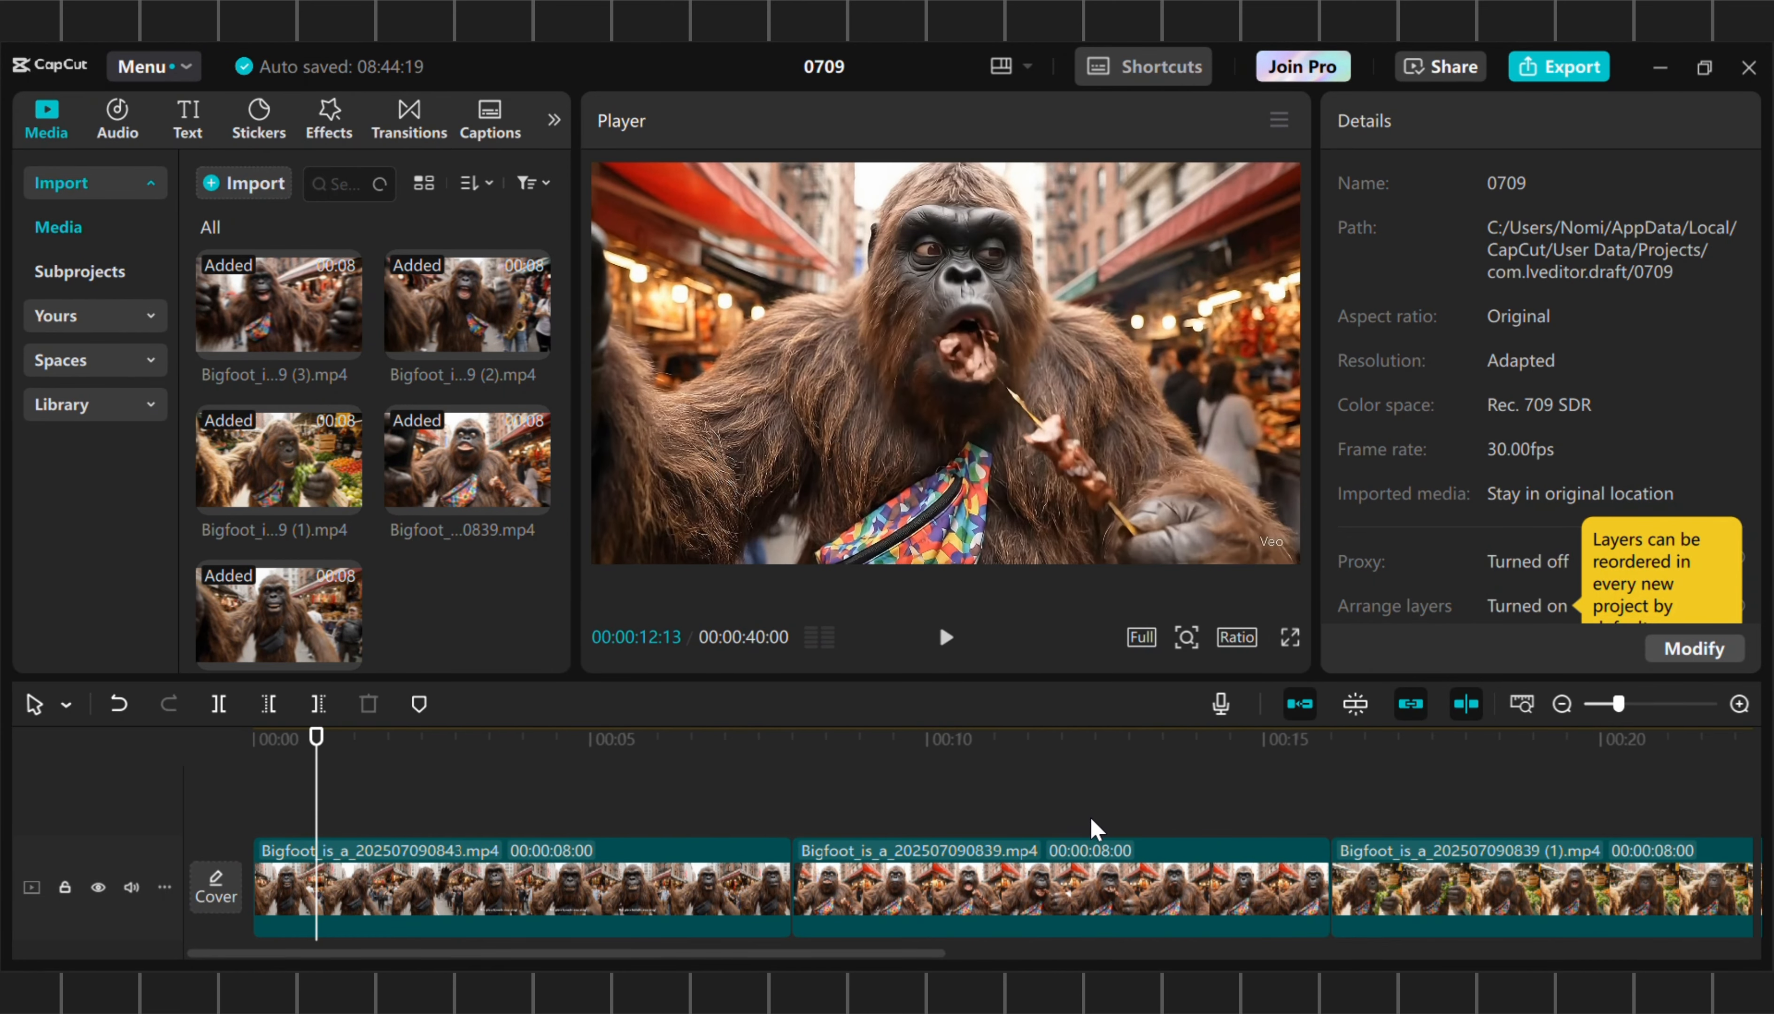
Play the sequence from the start to examine the first clip, its on-screen text and its cut into the second clip
{"action": "left_click", "coordinate": [253, 742]}
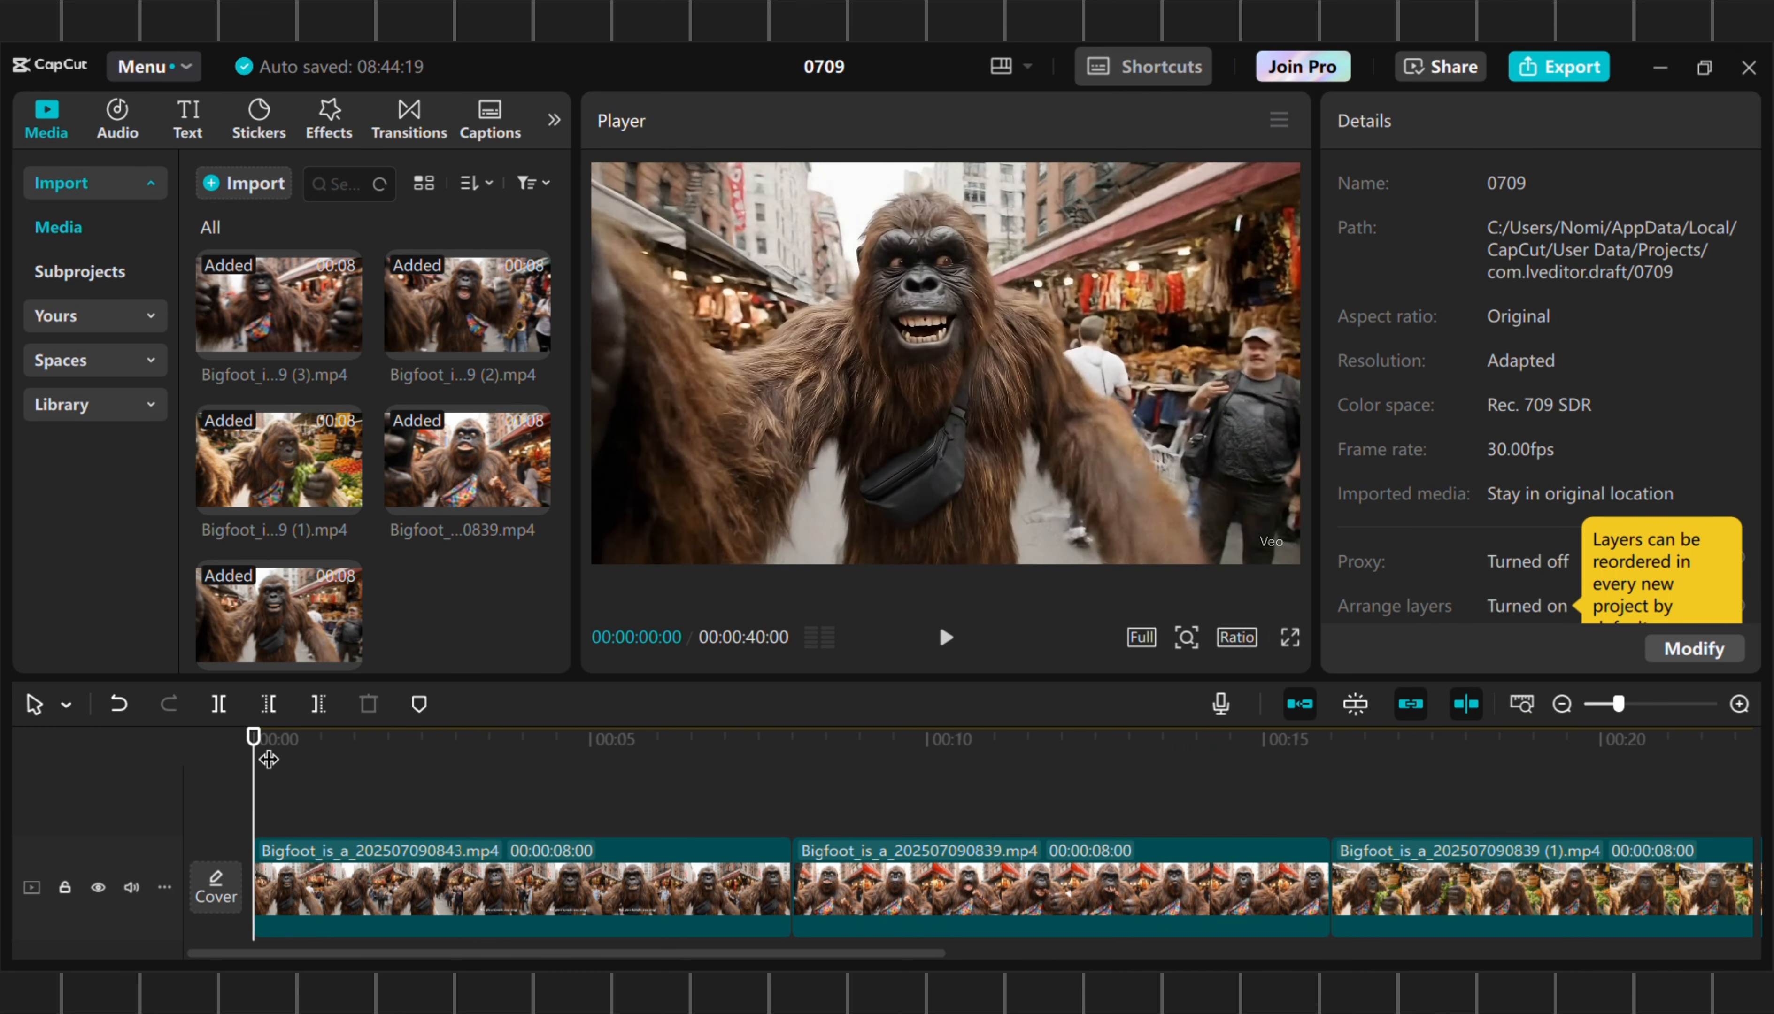
{"action": "key", "text": "space"}
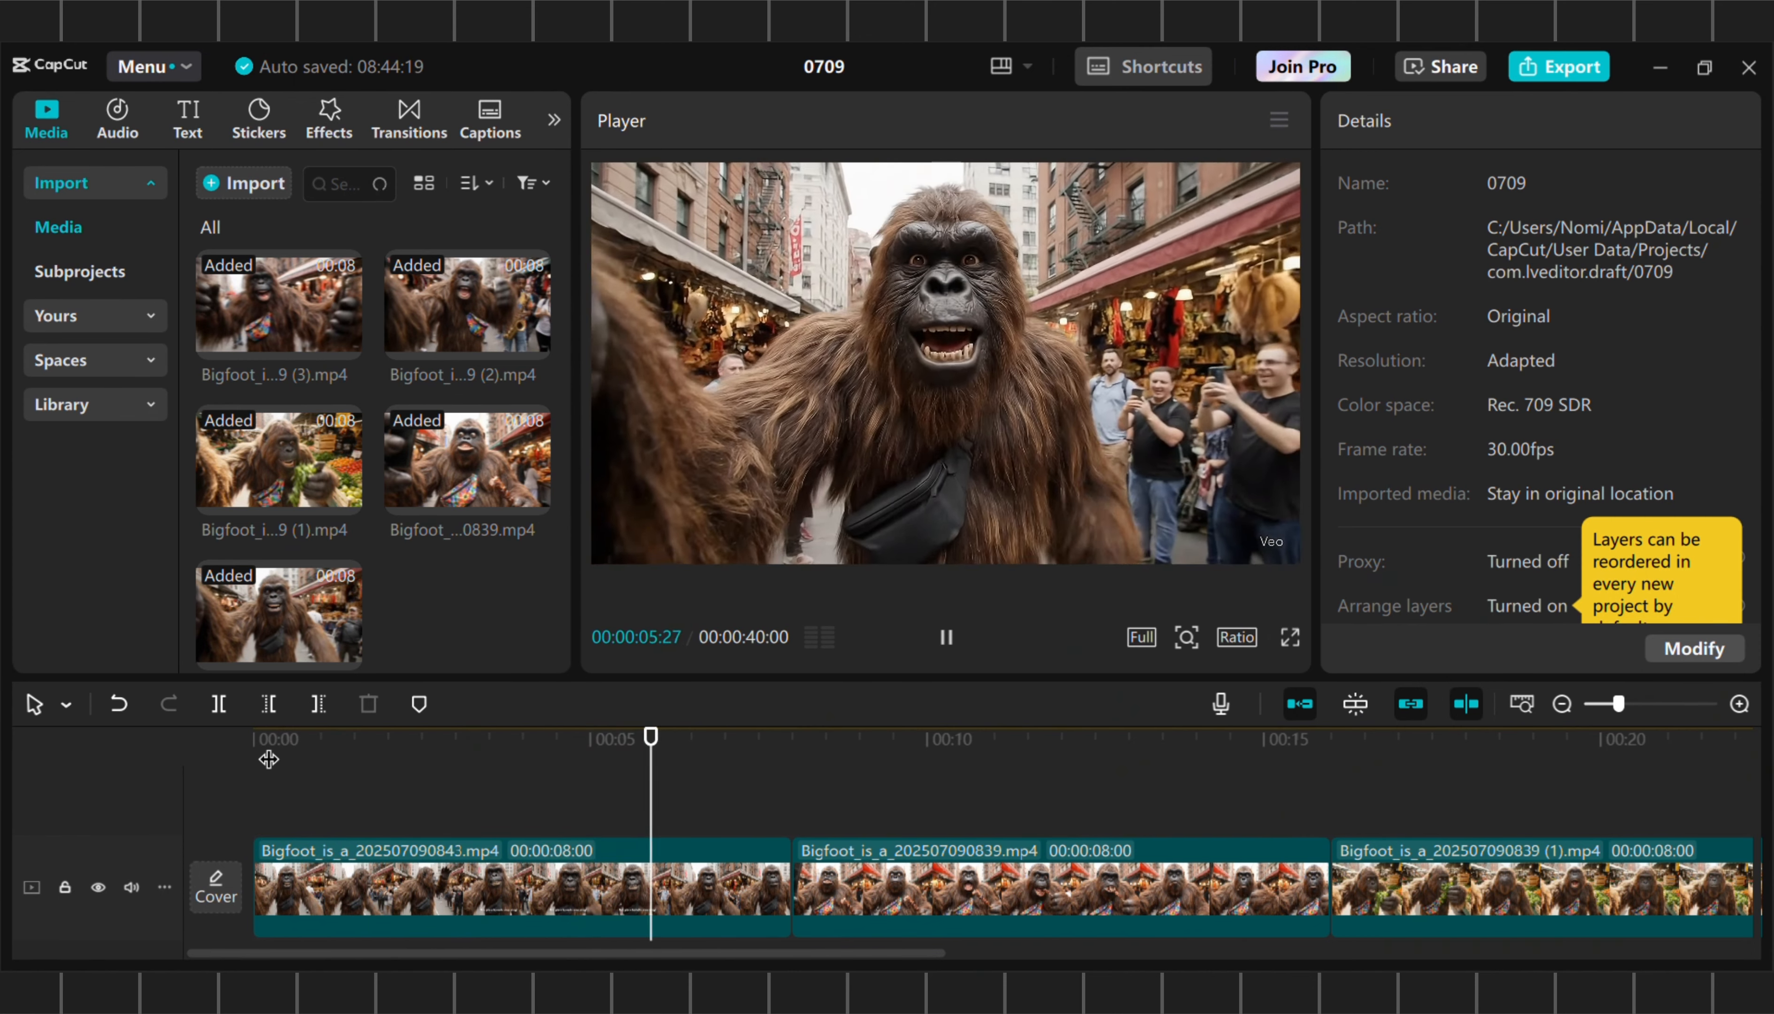
{"action": "key", "text": "space"}
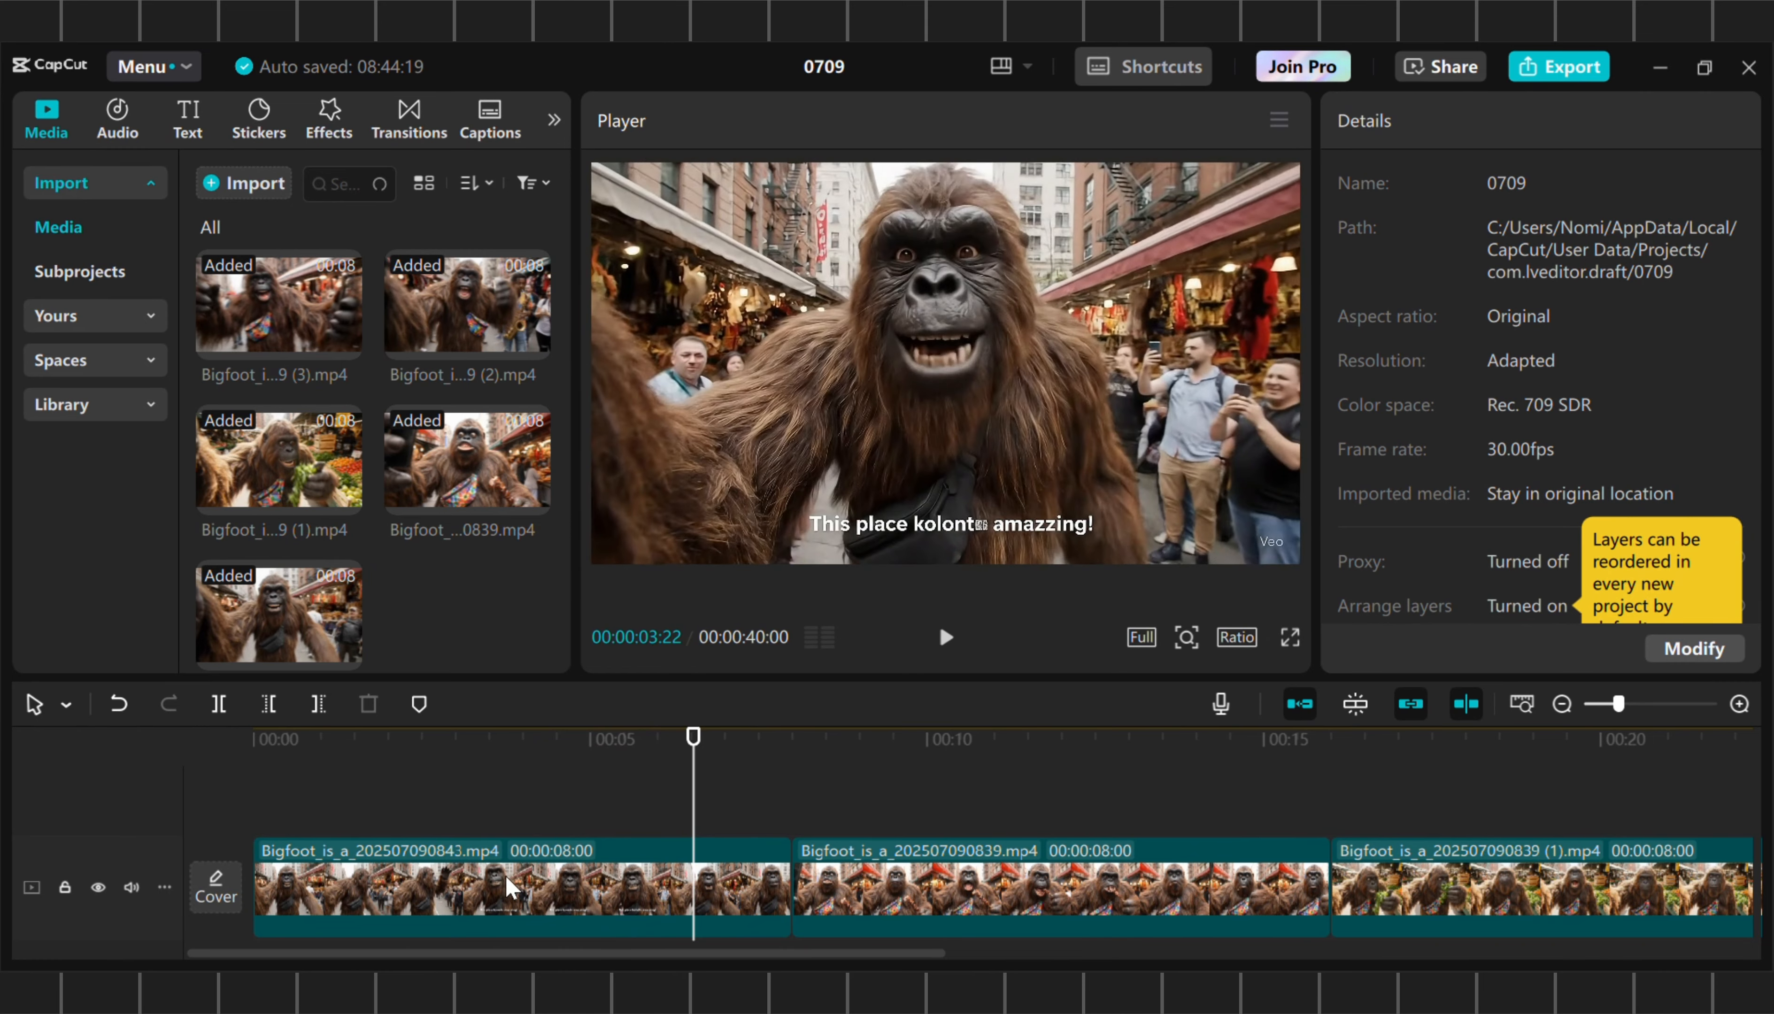
{"action": "left_click", "coordinate": [506, 876]}
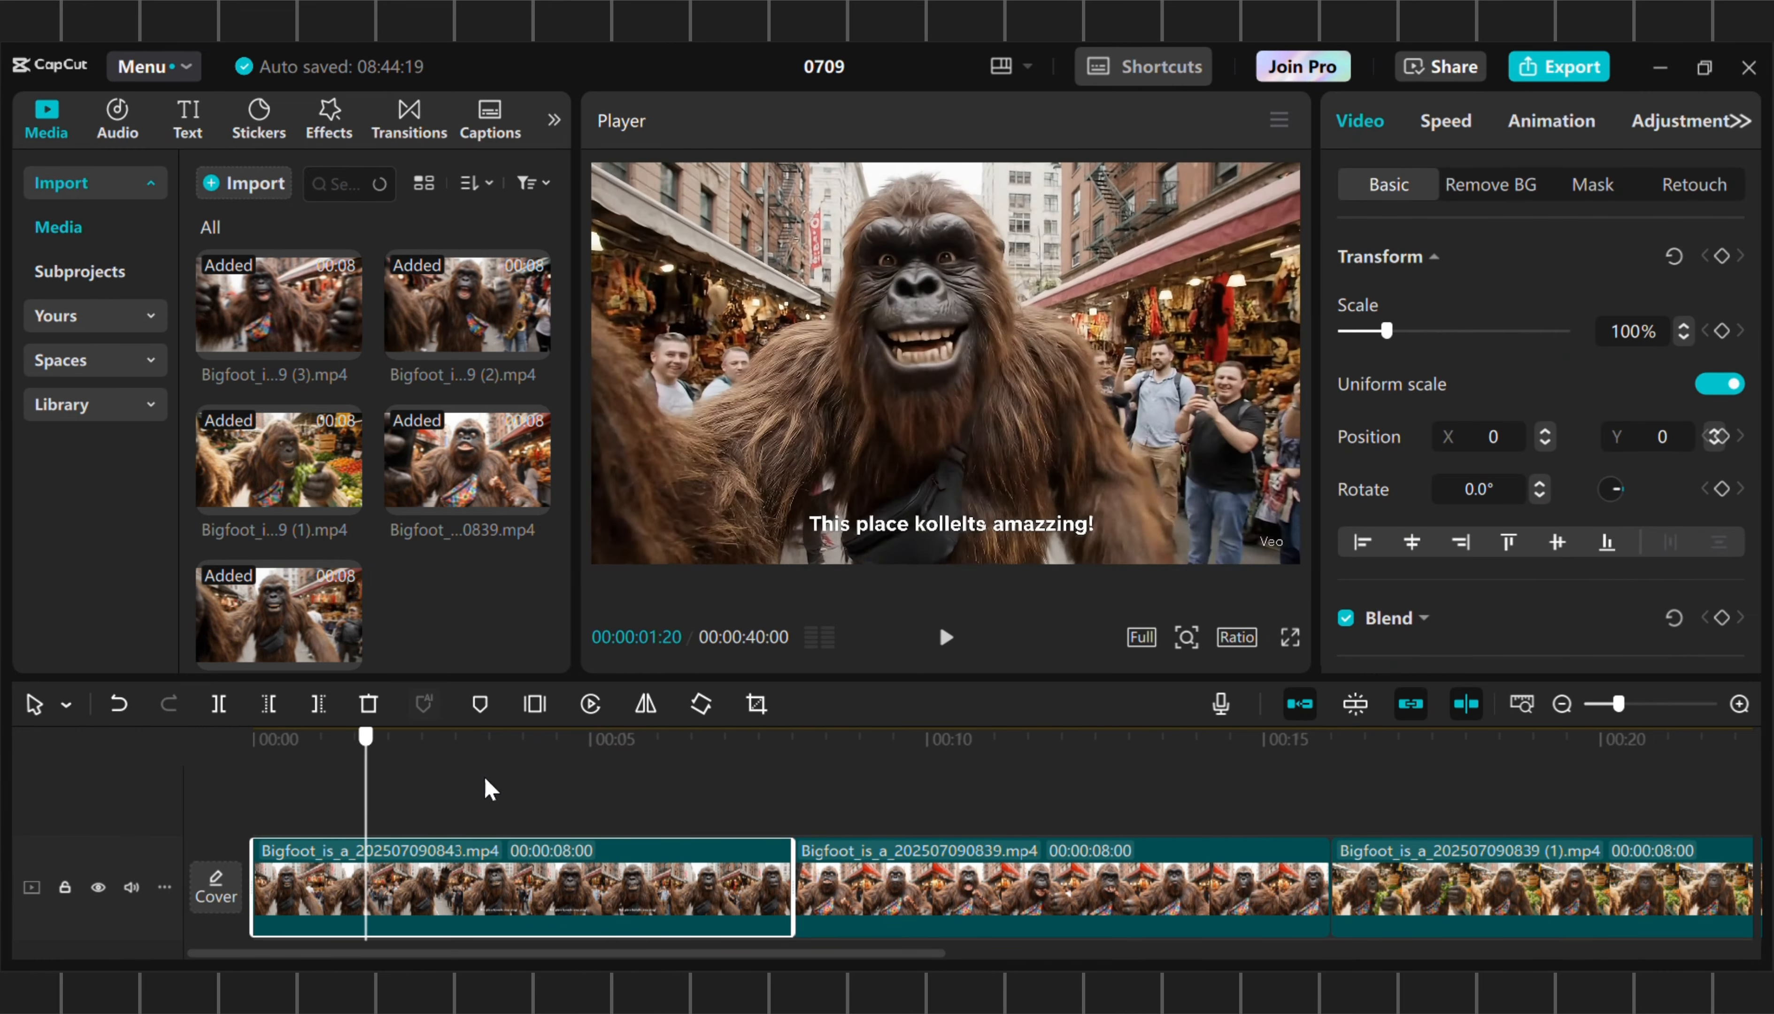
{"action": "key", "text": "space"}
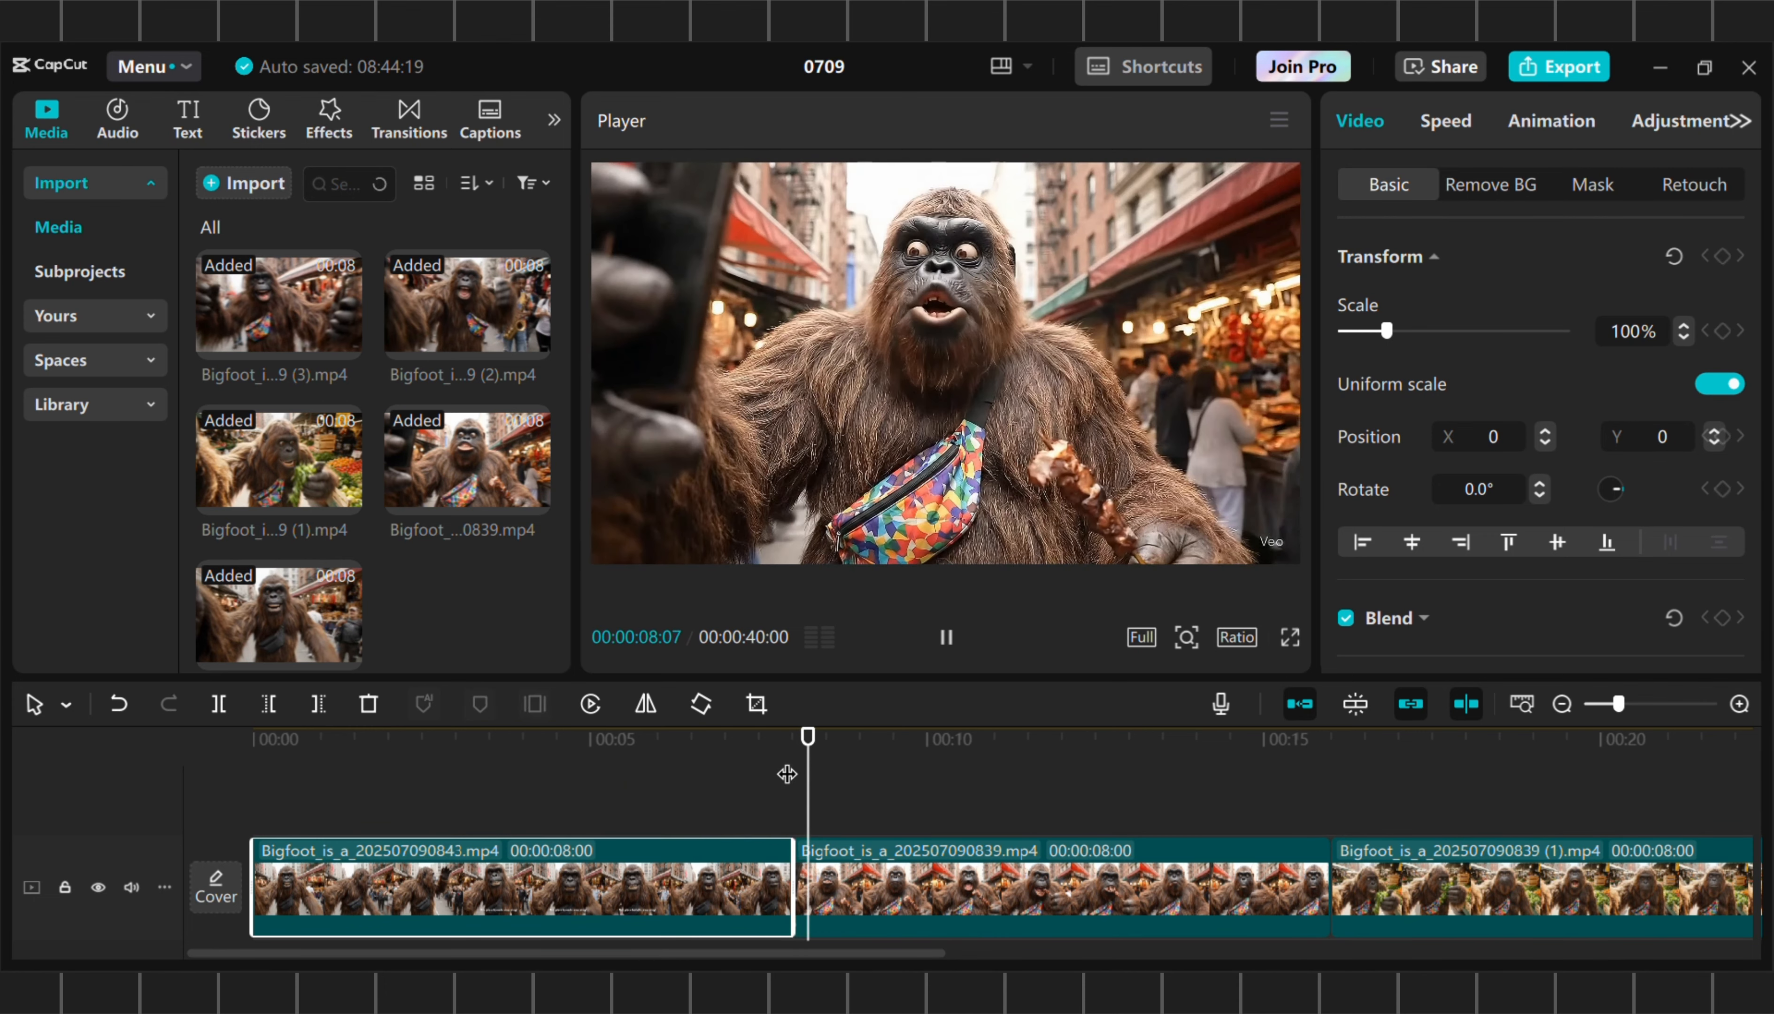
{"action": "key", "text": "space"}
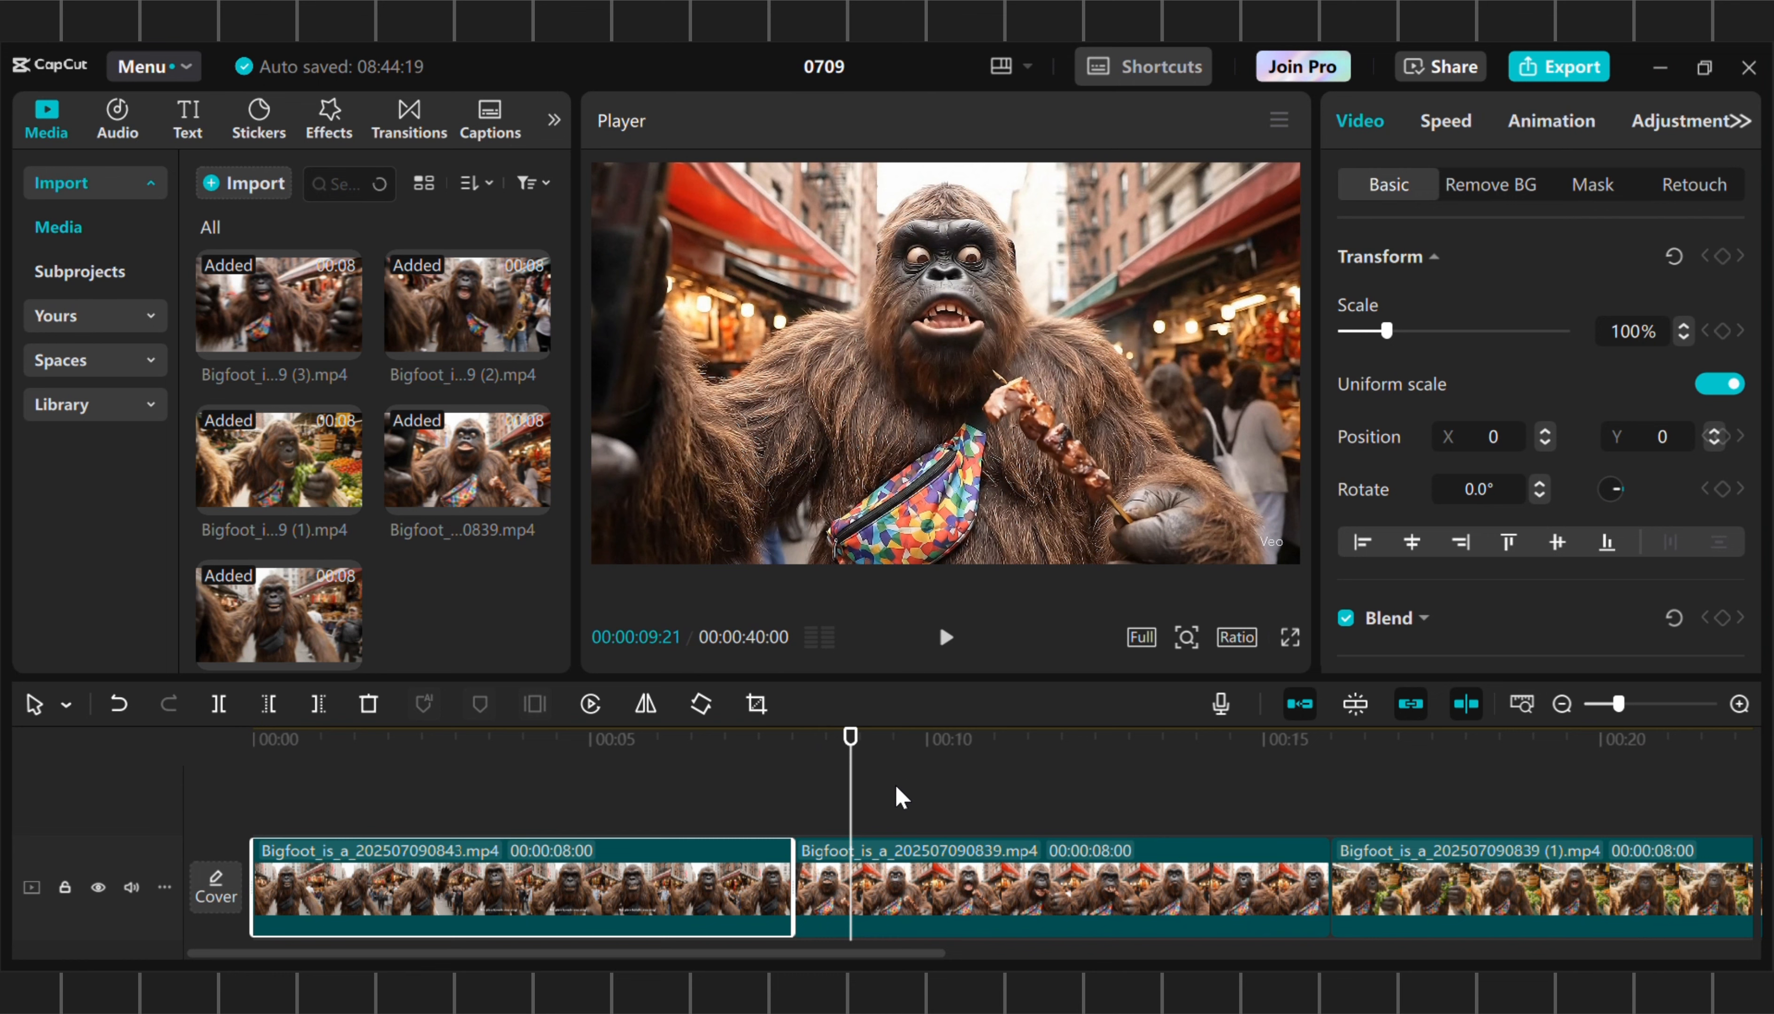
{"action": "left_click", "coordinate": [579, 758]}
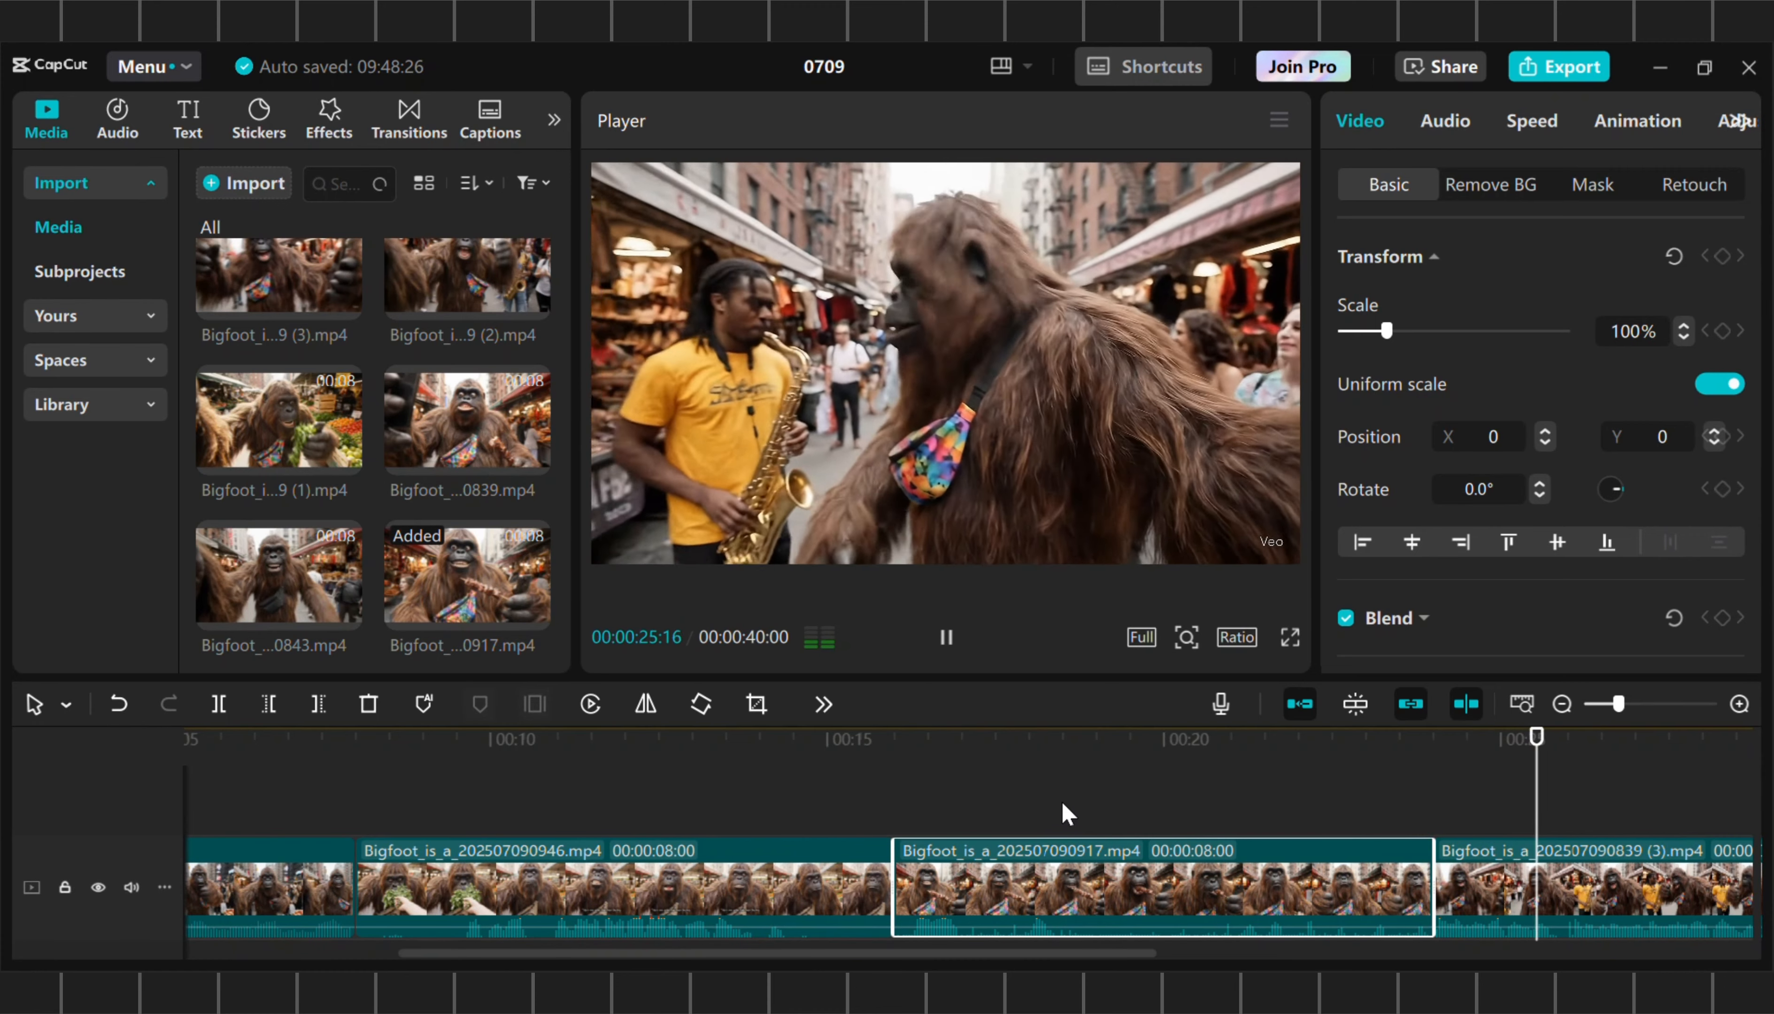
{"action": "scroll", "coordinate": [1308, 853], "scroll_direction": "right", "scroll_amount": 5}
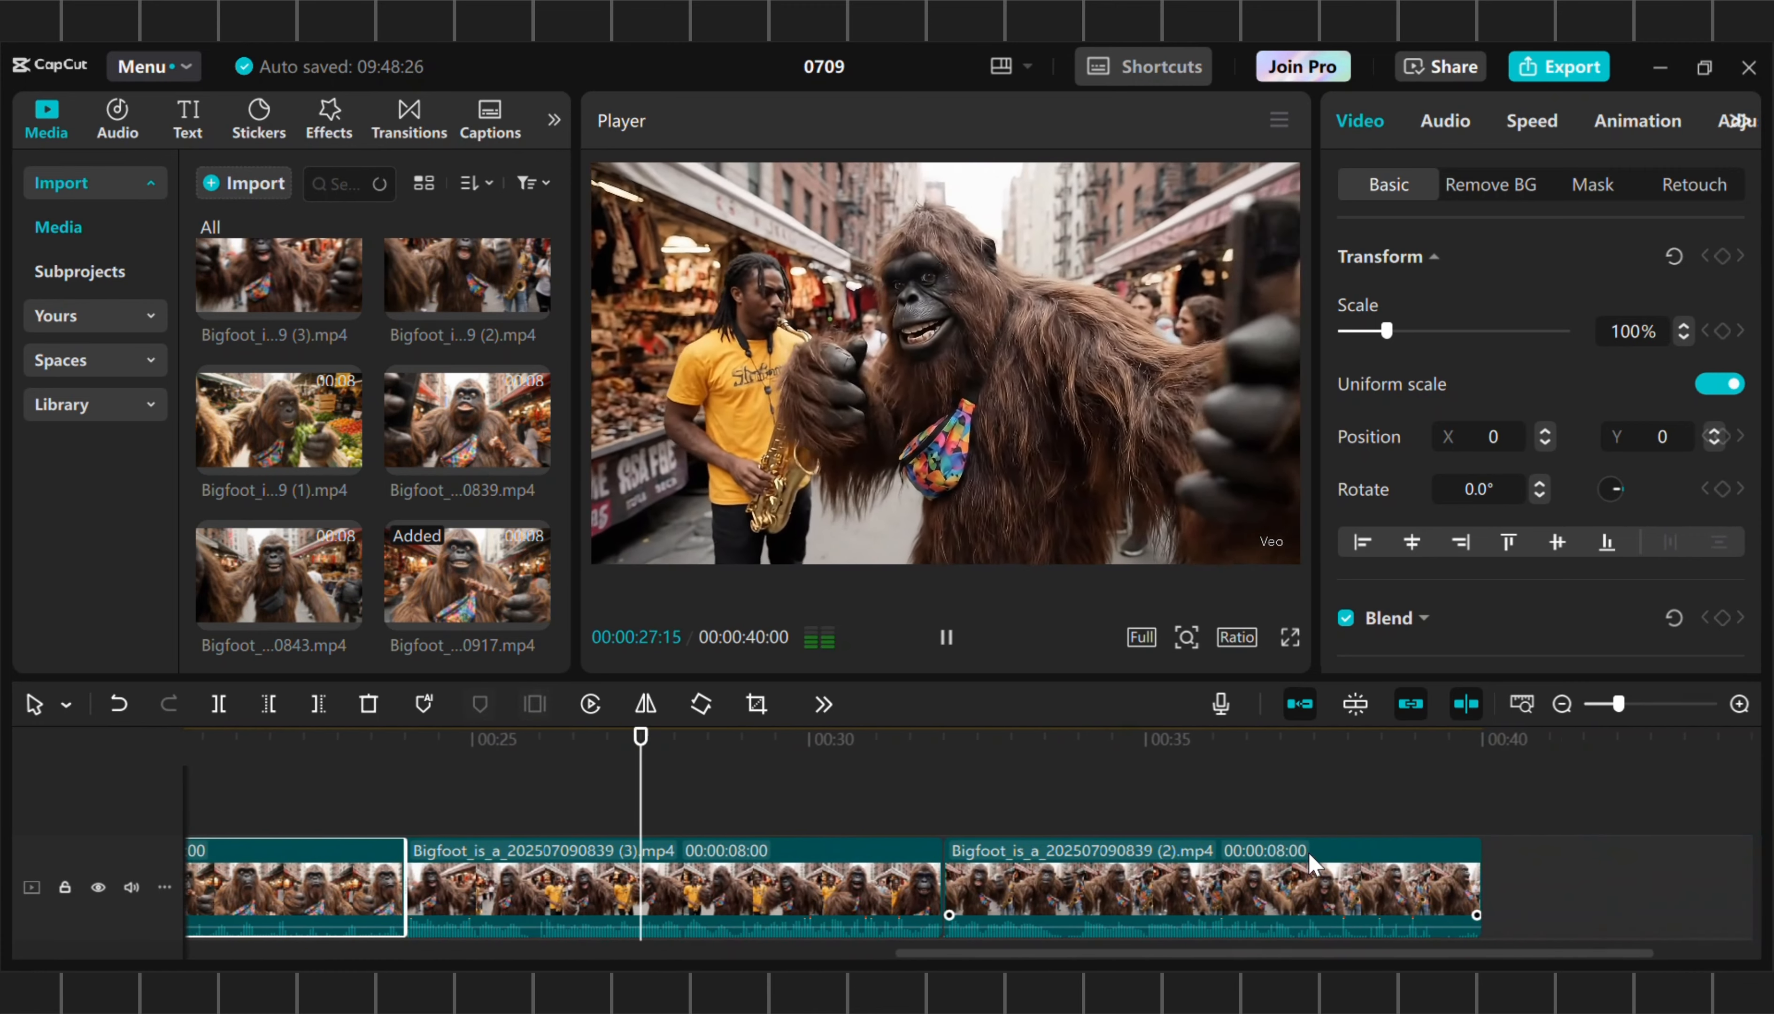
{"action": "scroll", "coordinate": [1308, 853], "scroll_direction": "left", "scroll_amount": 1}
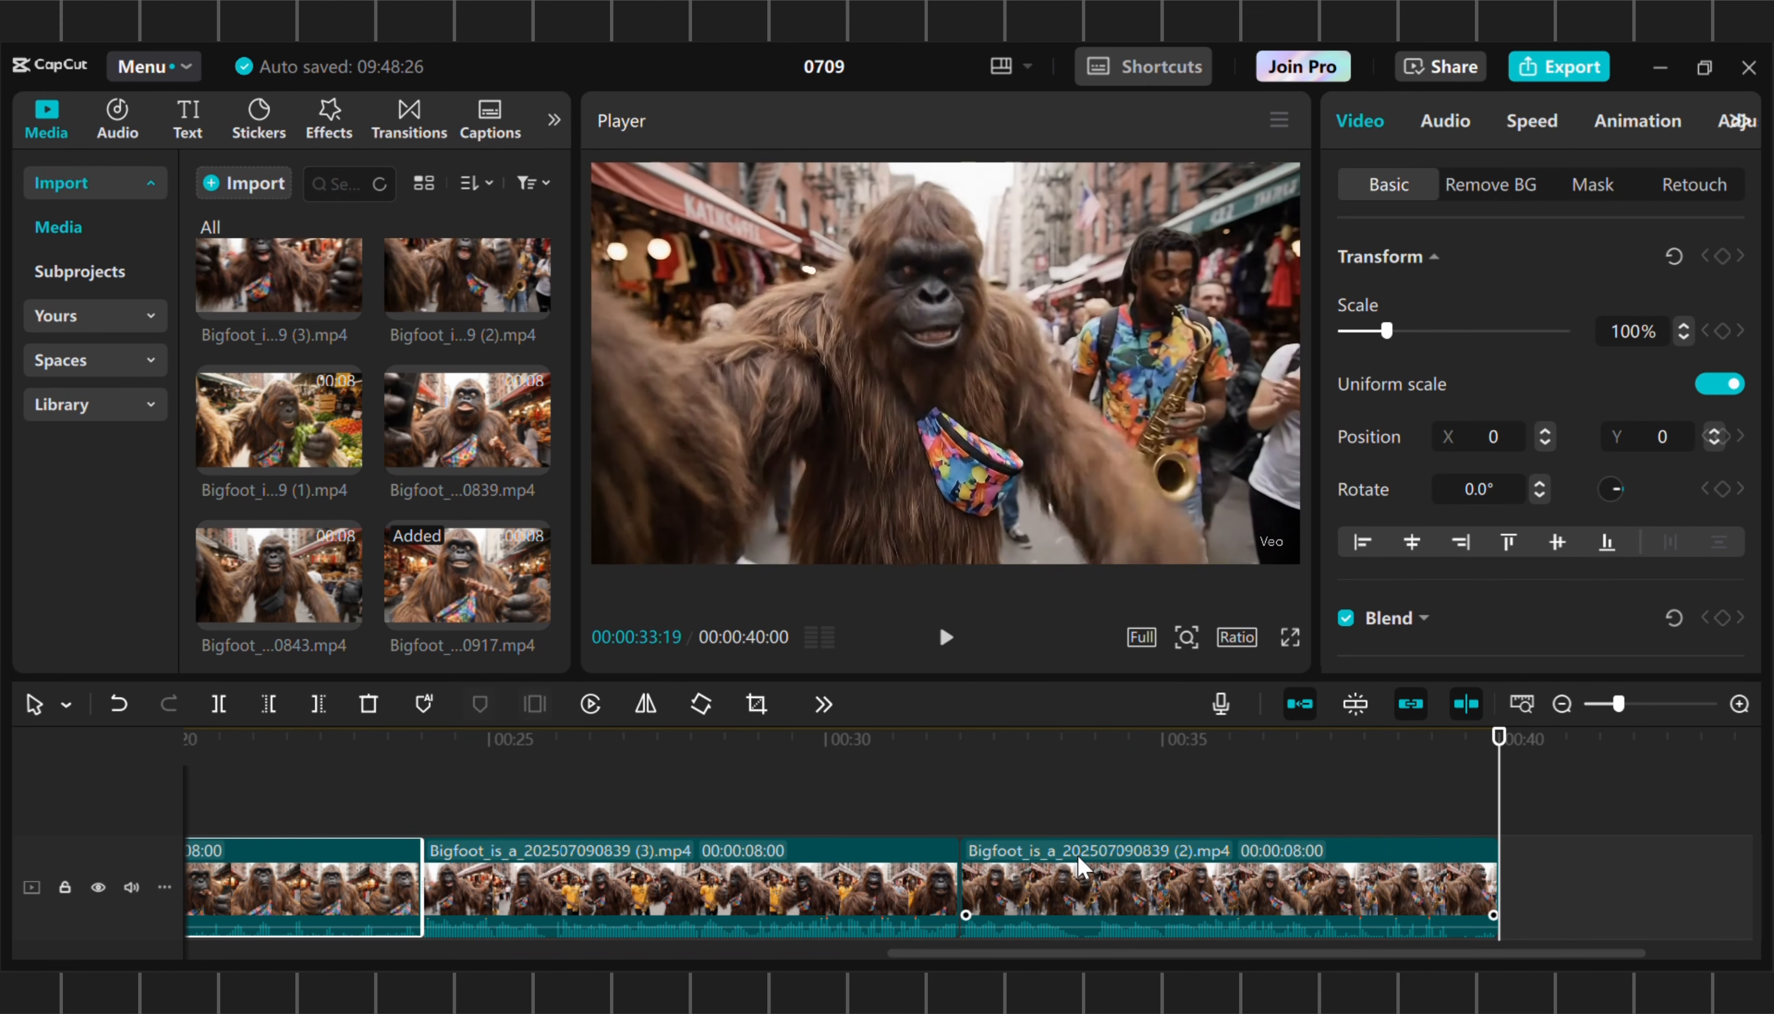
{"action": "left_click", "coordinate": [1090, 889]}
{"action": "key", "text": "Delete"}
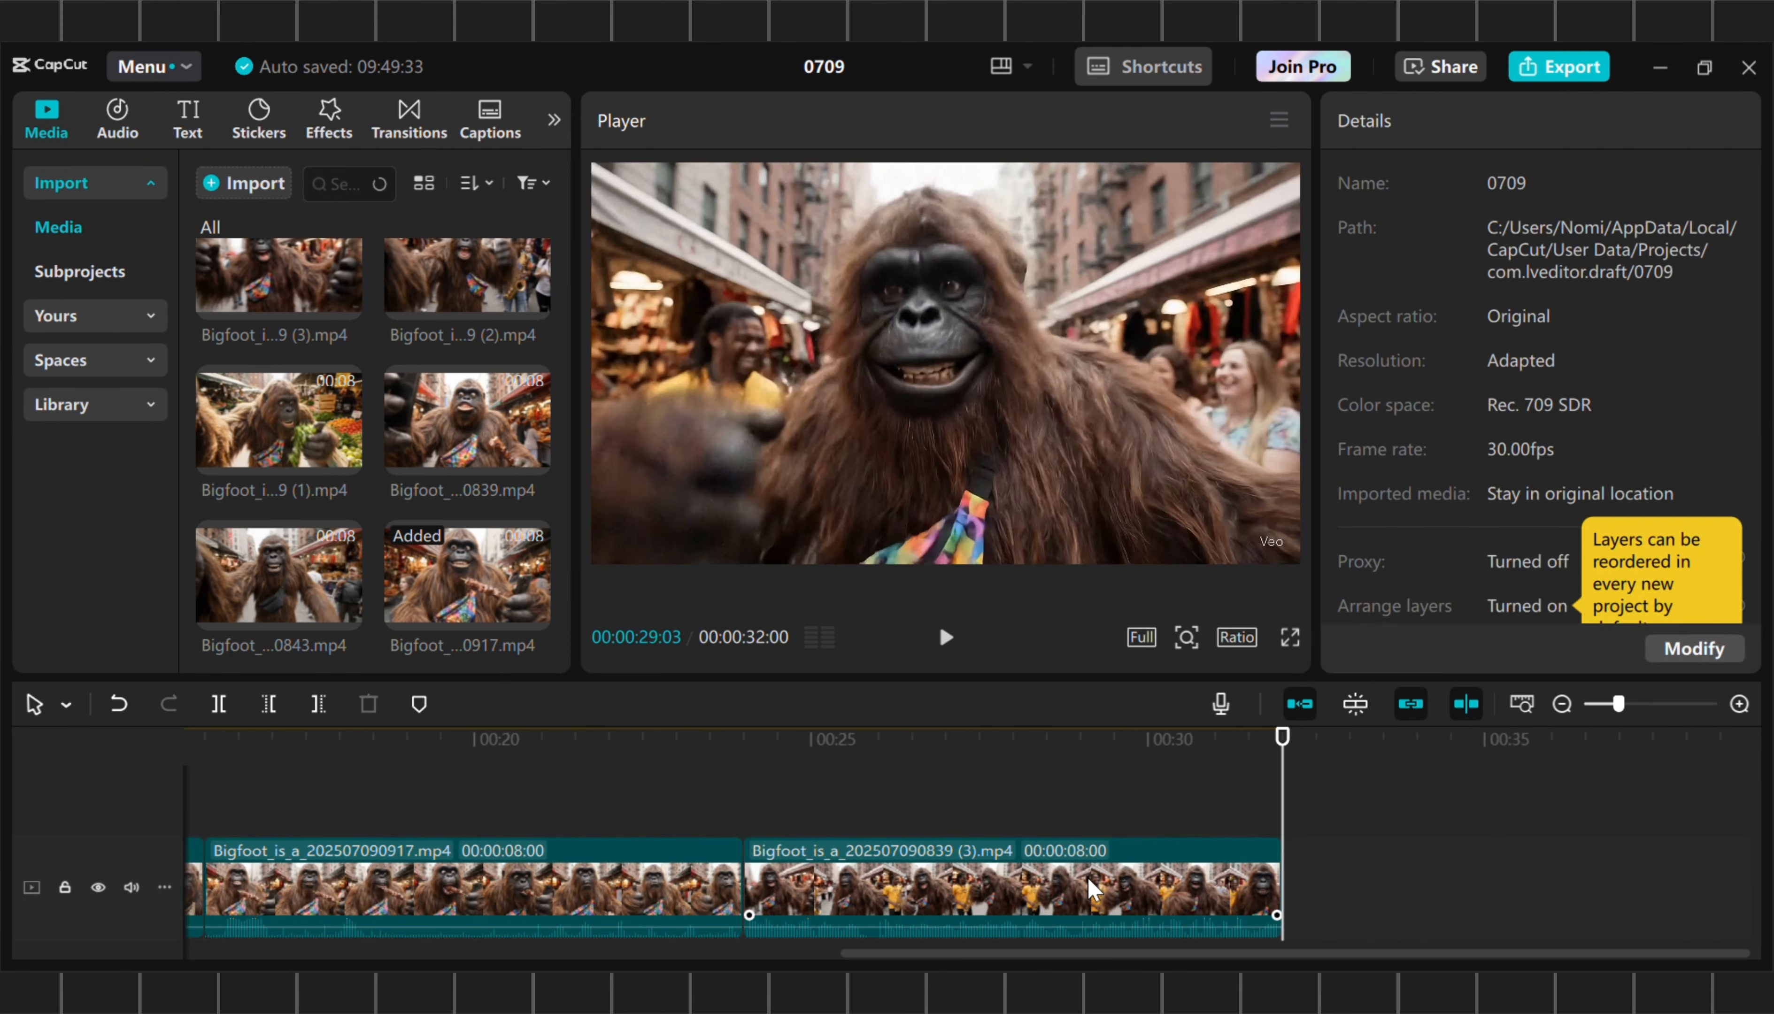
Browse the Beats category of the music library for background tracks
{"action": "scroll", "coordinate": [835, 799], "scroll_direction": "up", "scroll_amount": 5}
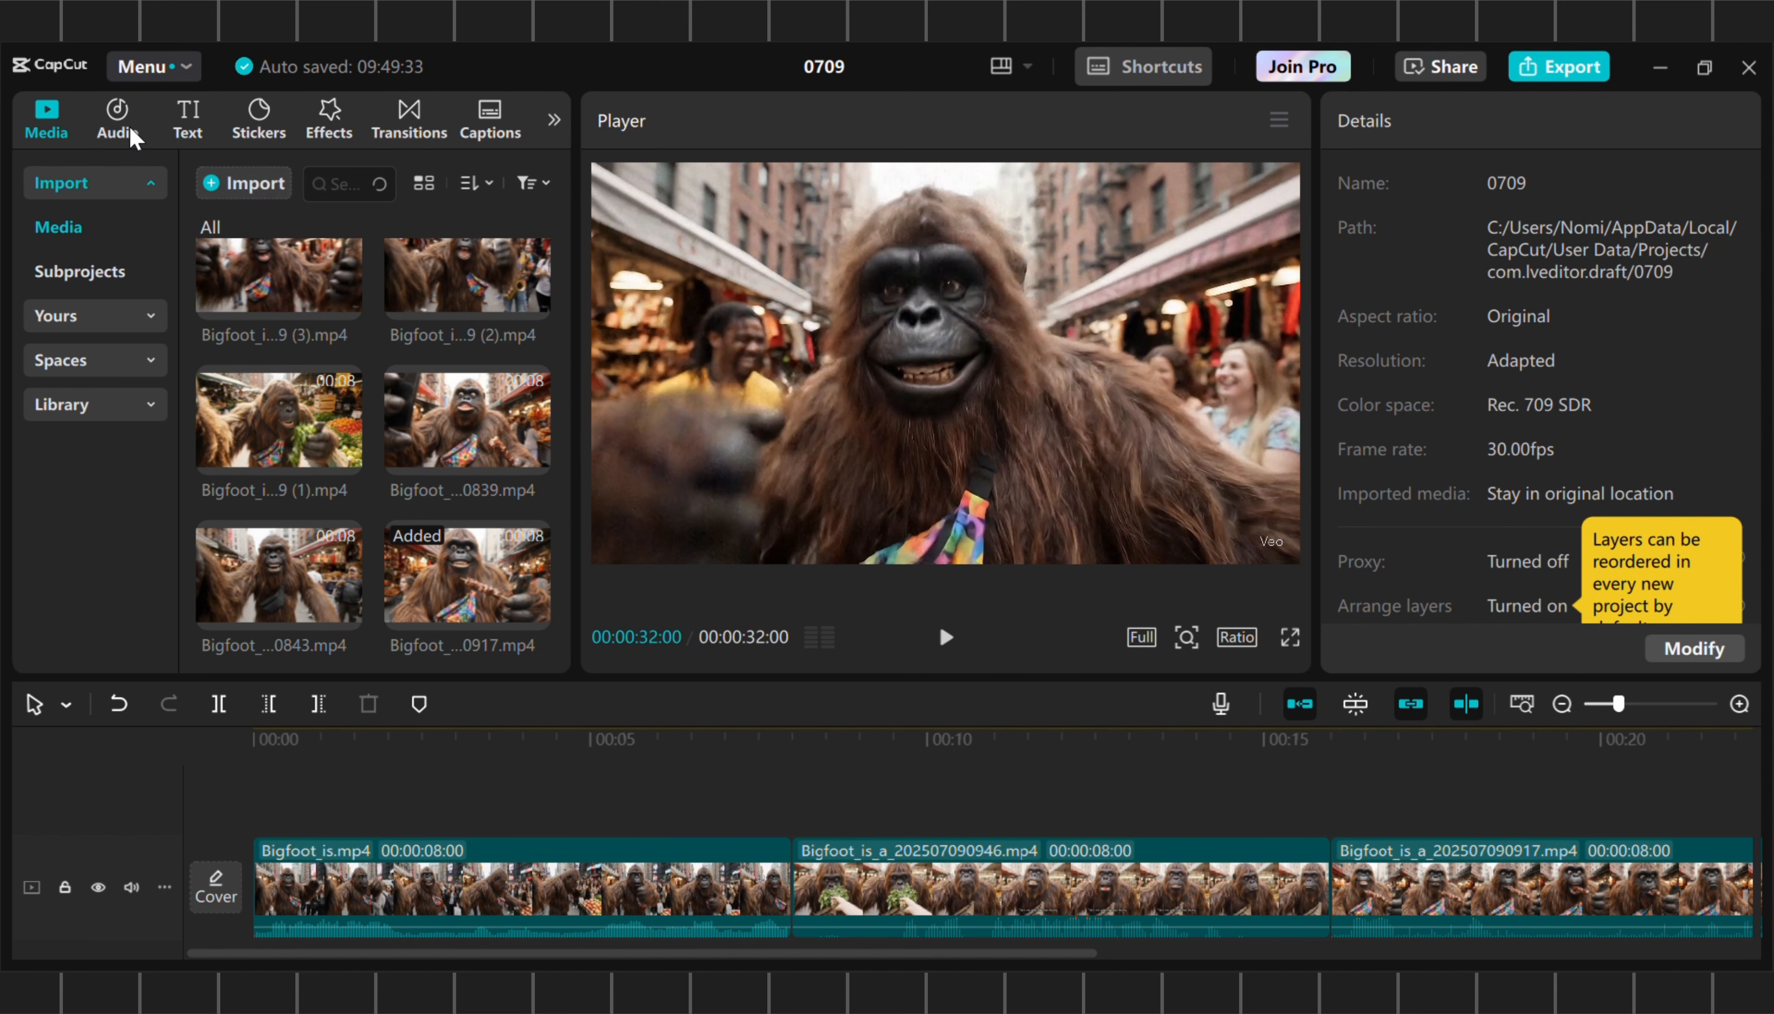
{"action": "left_click", "coordinate": [129, 123]}
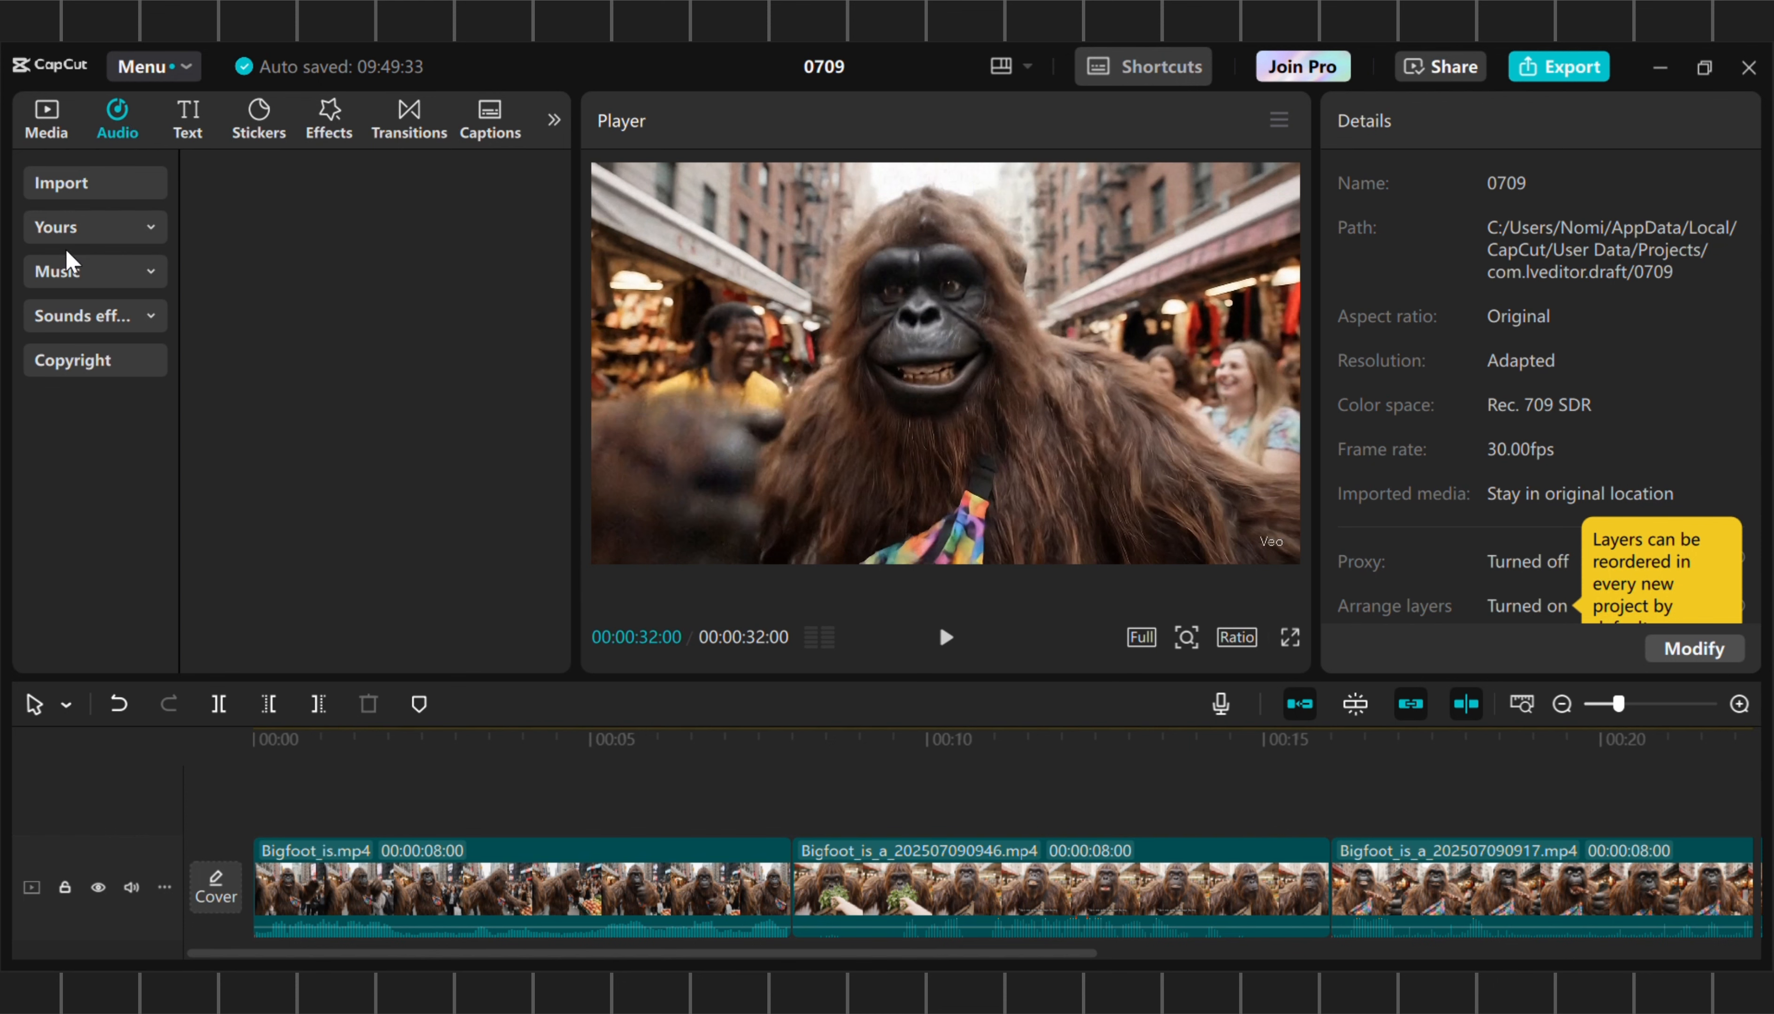
{"action": "left_click", "coordinate": [65, 267]}
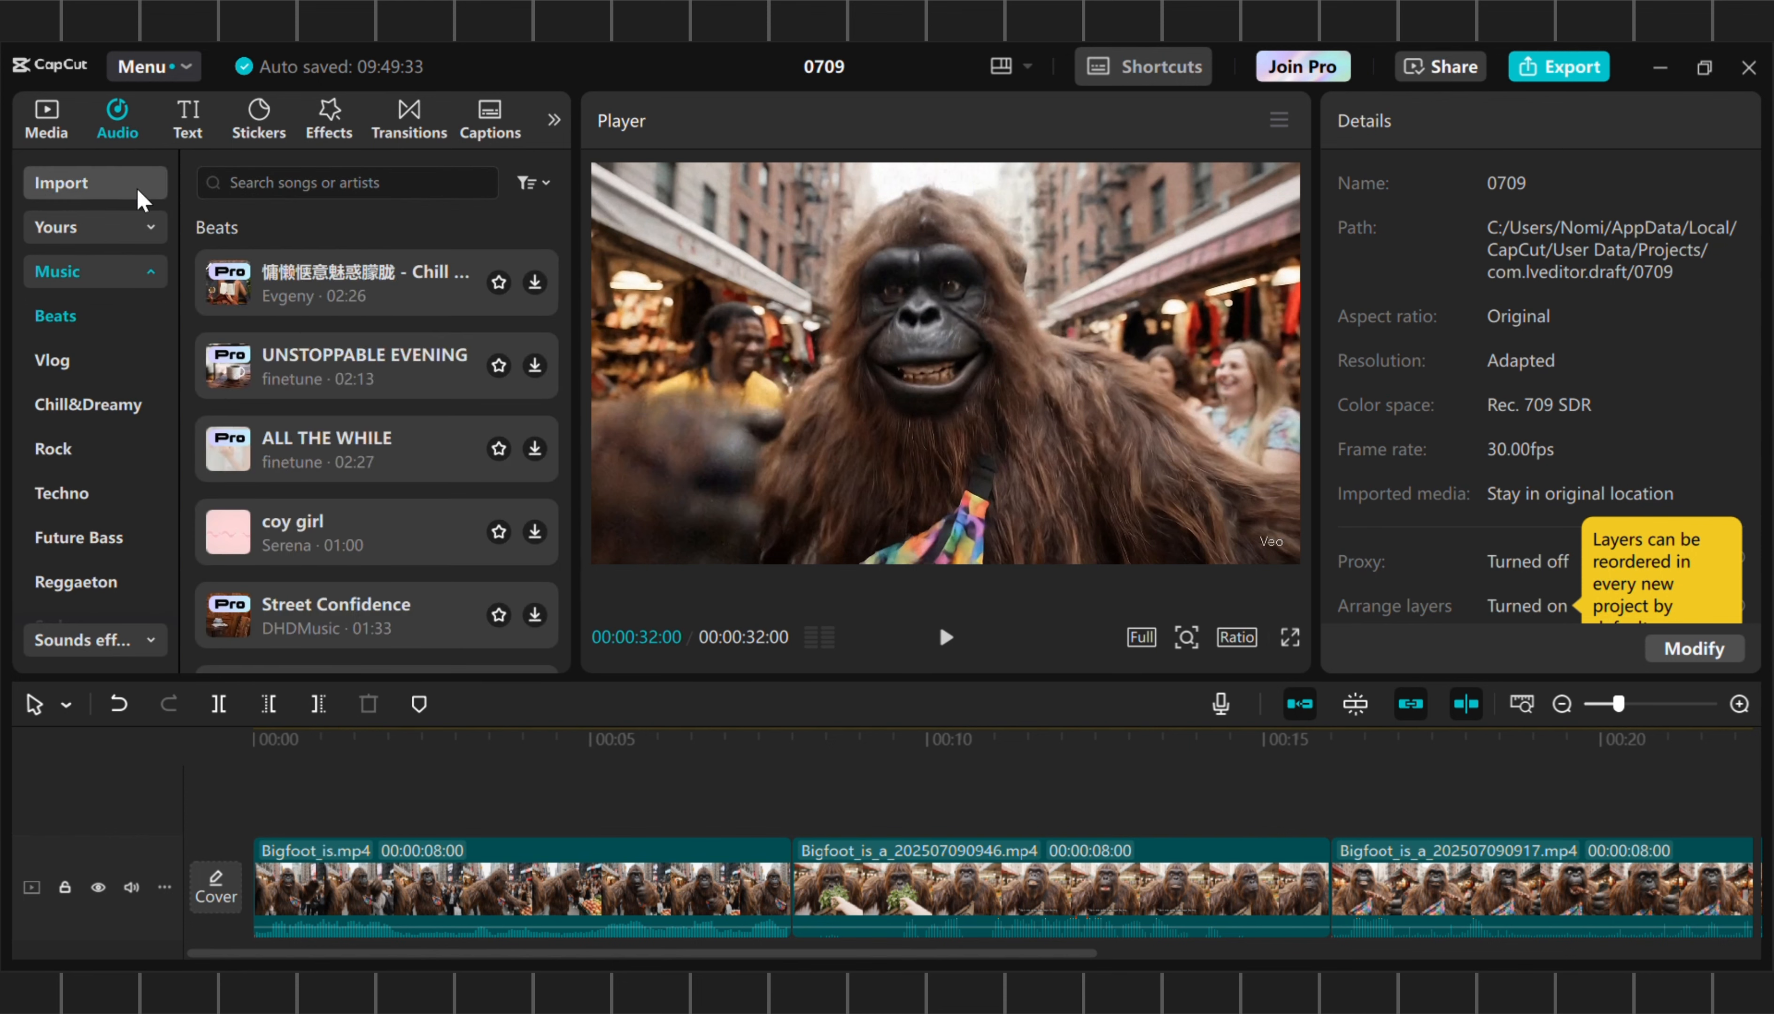
Place the monkey logo PNG from the imported media on a new track above the first clip, starting at the beginning
{"action": "left_click", "coordinate": [47, 128]}
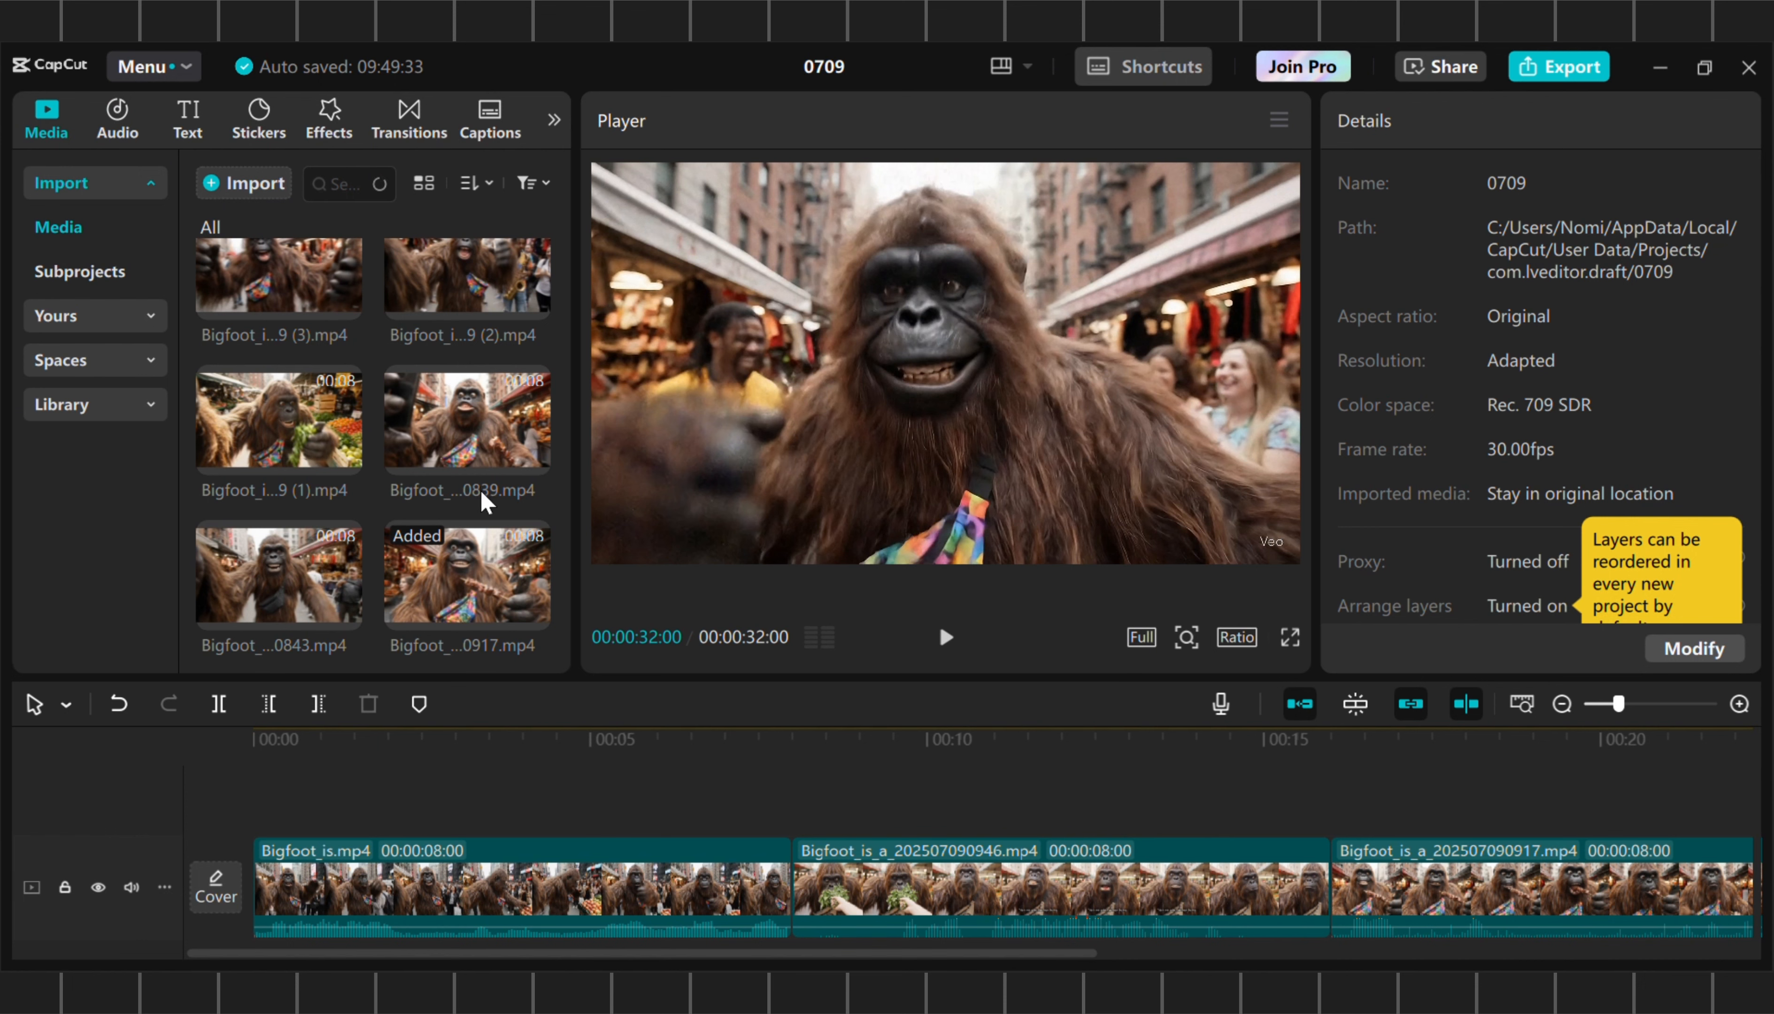
{"action": "scroll", "coordinate": [485, 501], "scroll_direction": "down", "scroll_amount": 5}
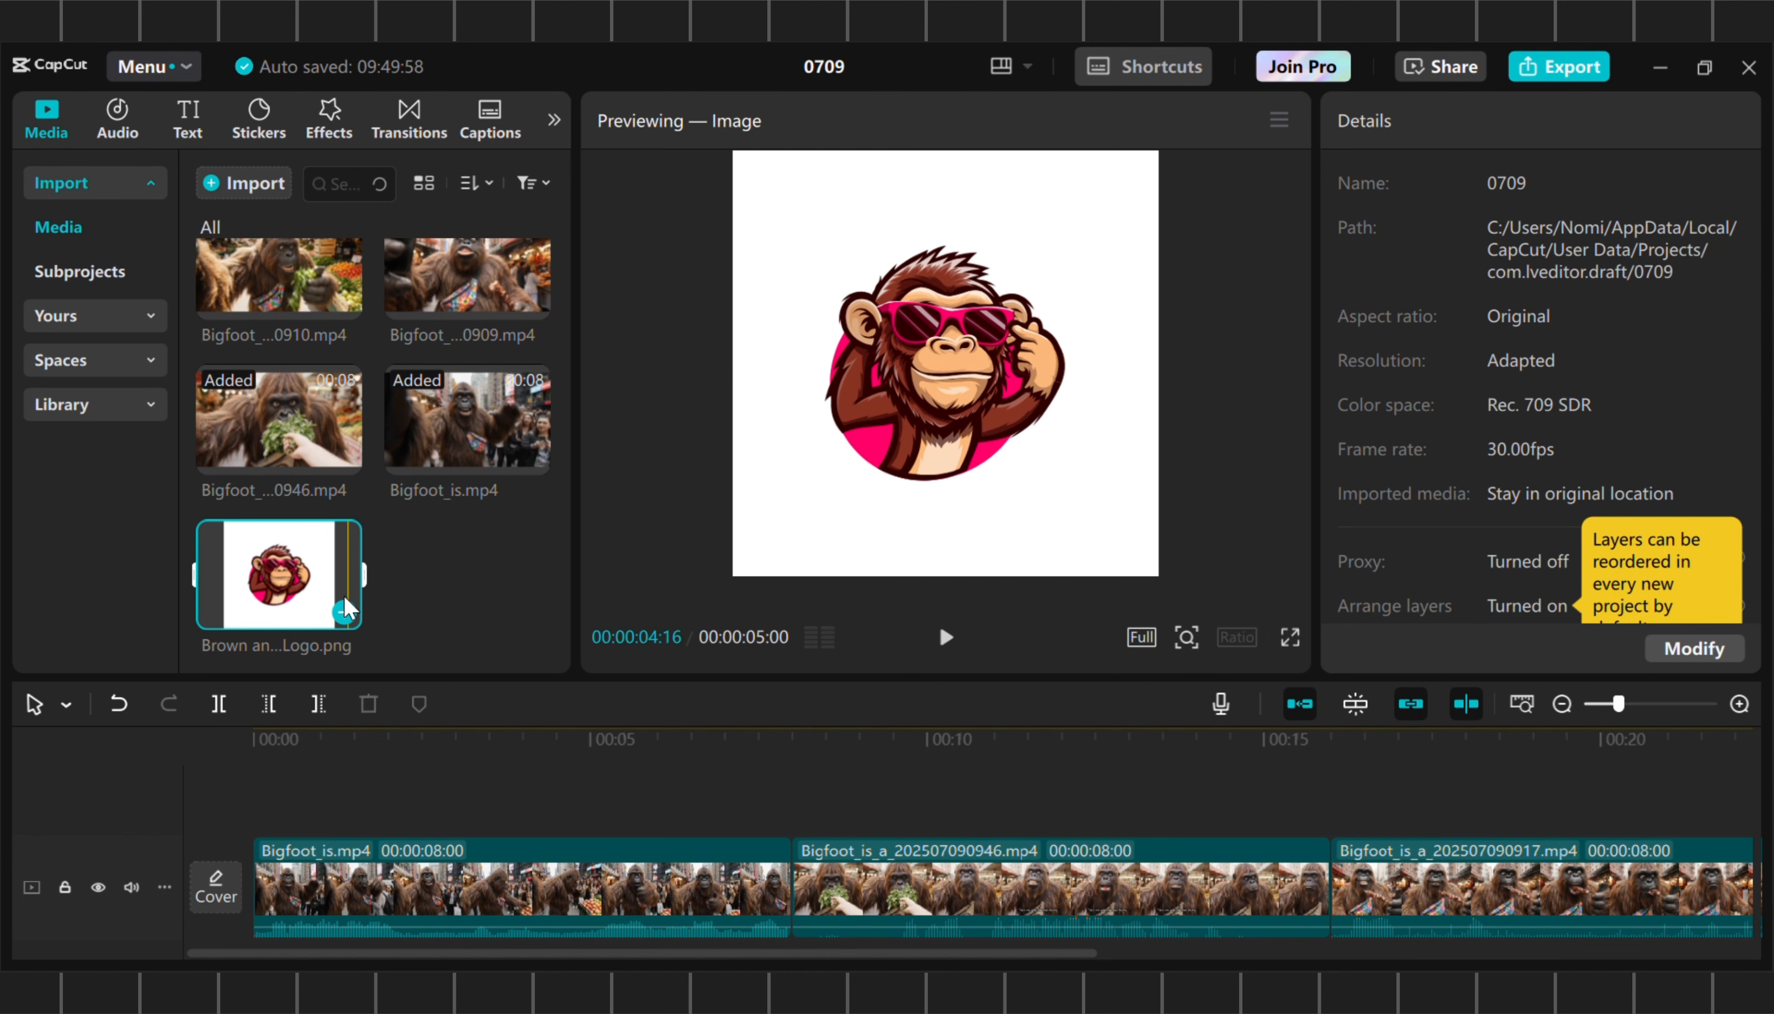
{"action": "left_click_drag", "start_coordinate": [281, 596], "coordinate": [248, 789]}
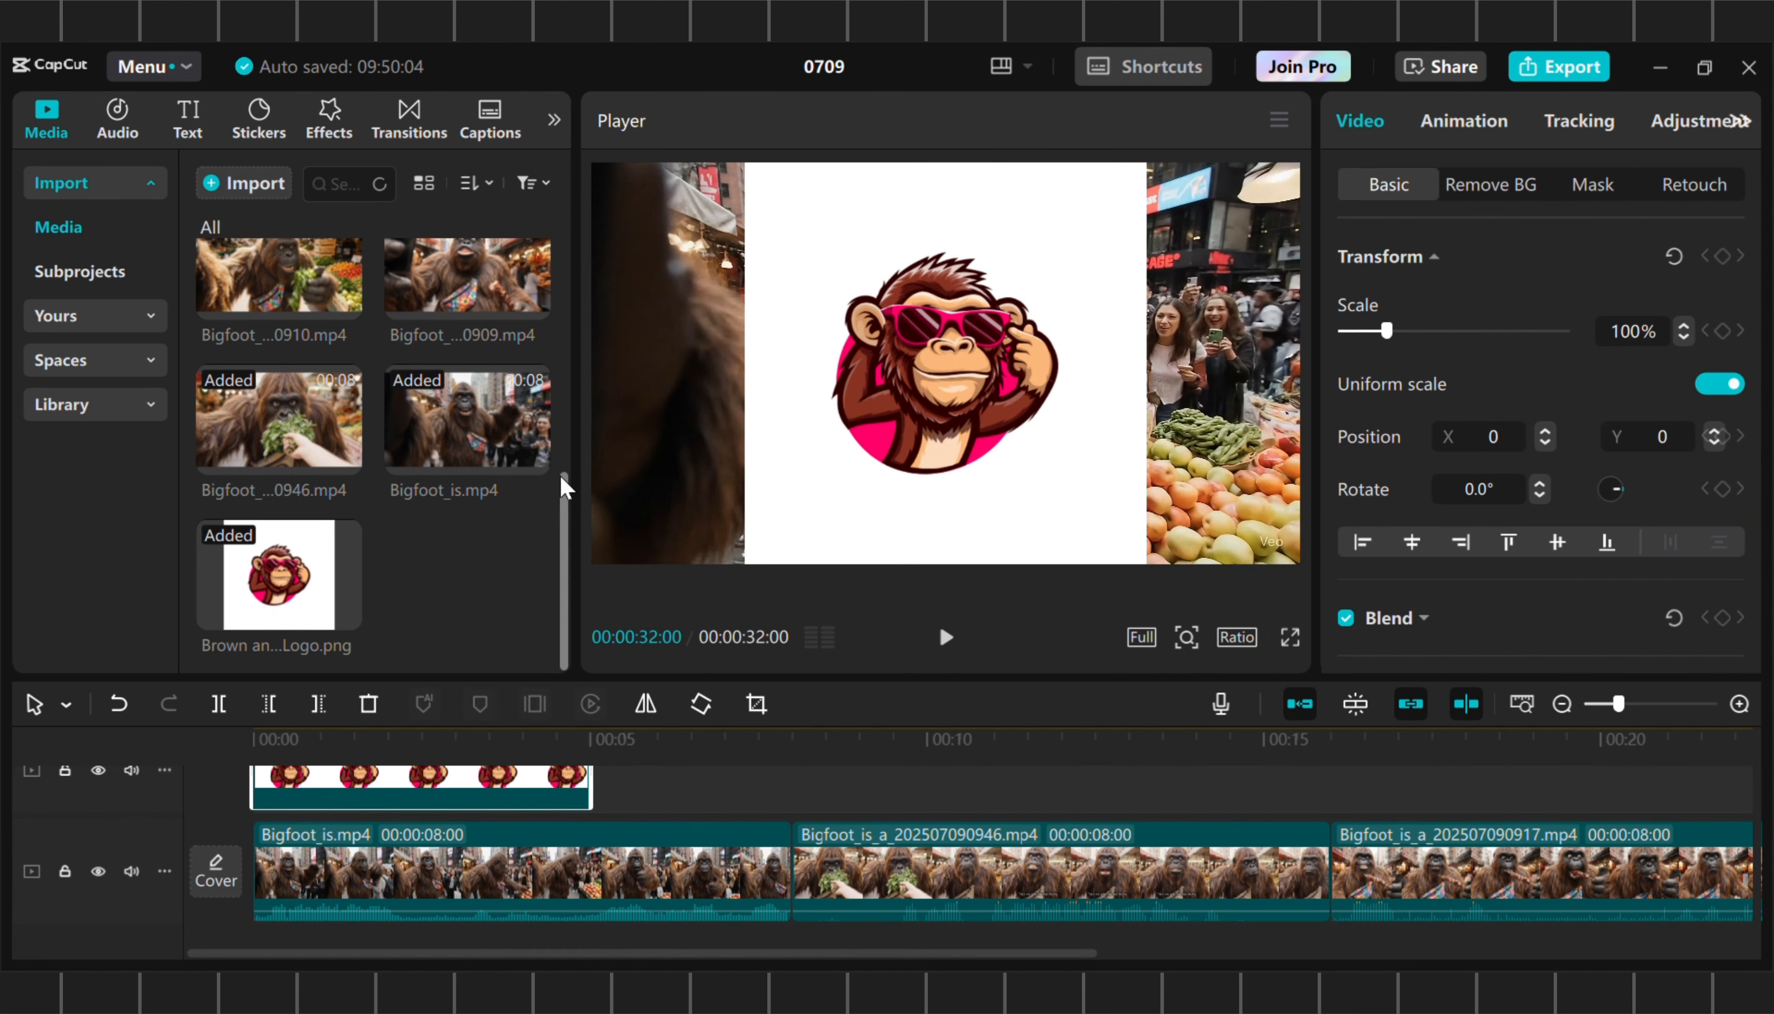
Shrink the logo overlay to a small badge and position it over the Veo watermark in the picture's lower-right corner
{"action": "left_click", "coordinate": [350, 736]}
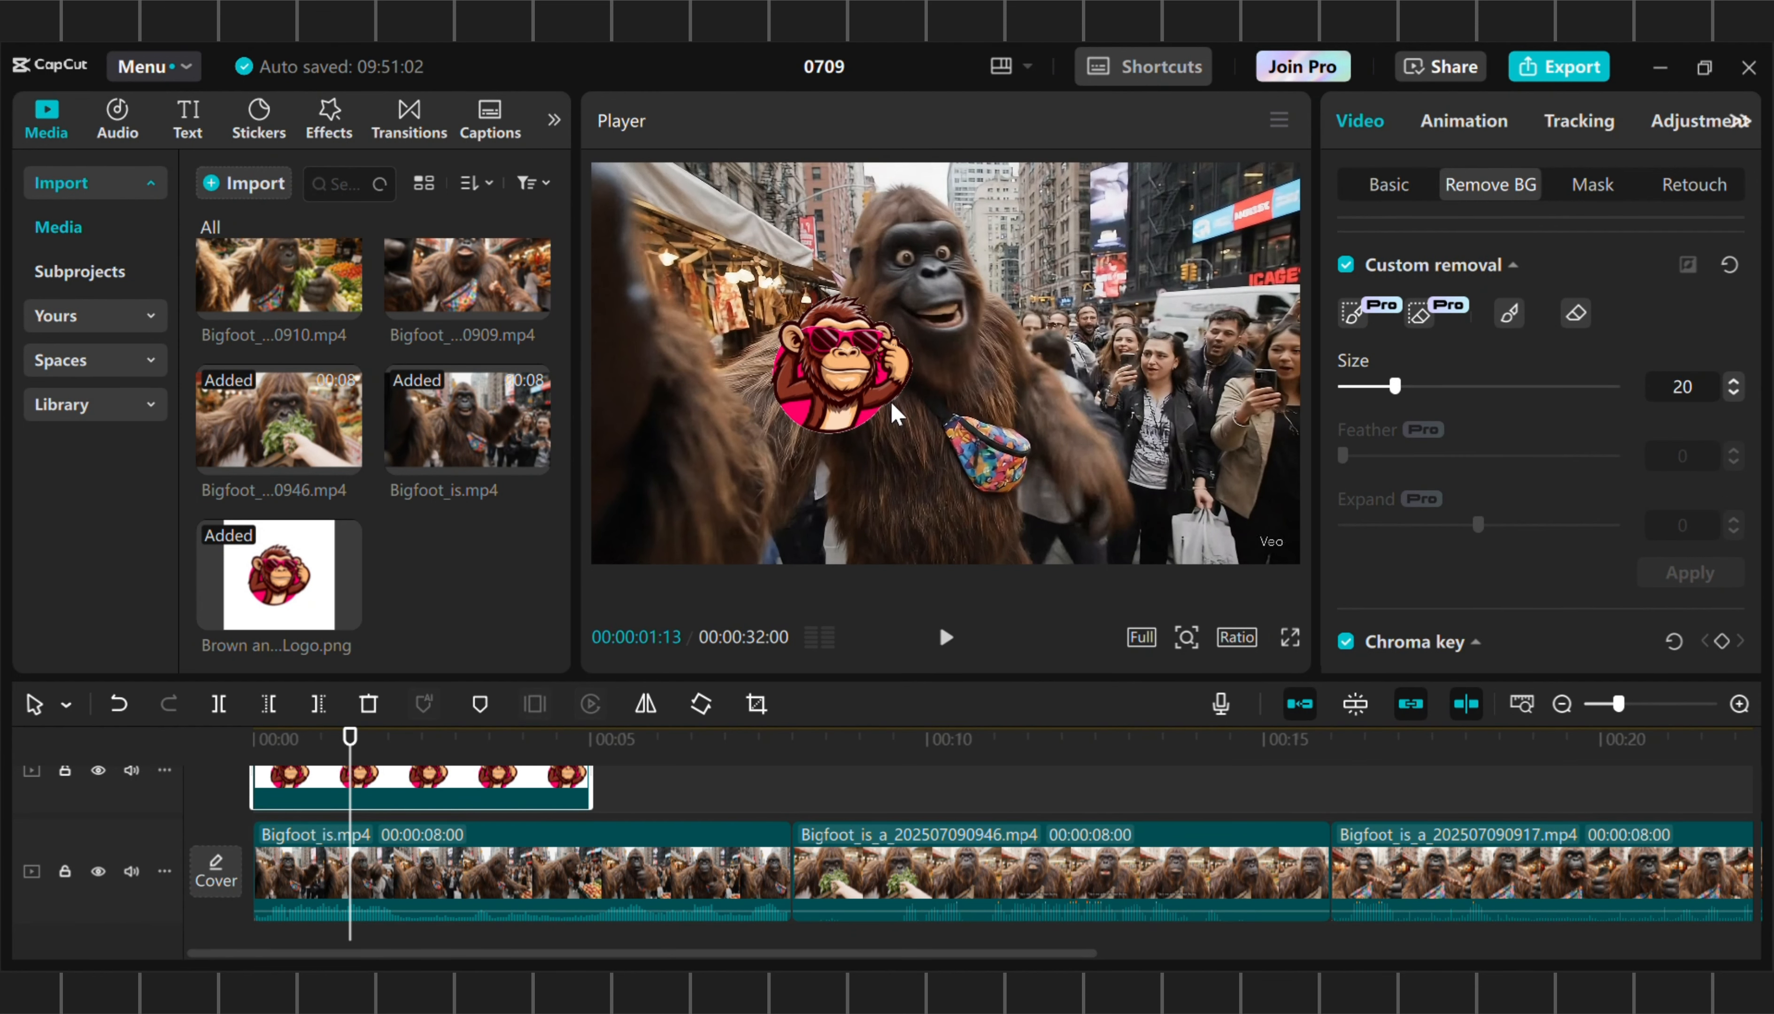
{"action": "left_click_drag", "start_coordinate": [966, 489], "coordinate": [894, 417]}
{"action": "left_click_drag", "start_coordinate": [830, 359], "coordinate": [1031, 388]}
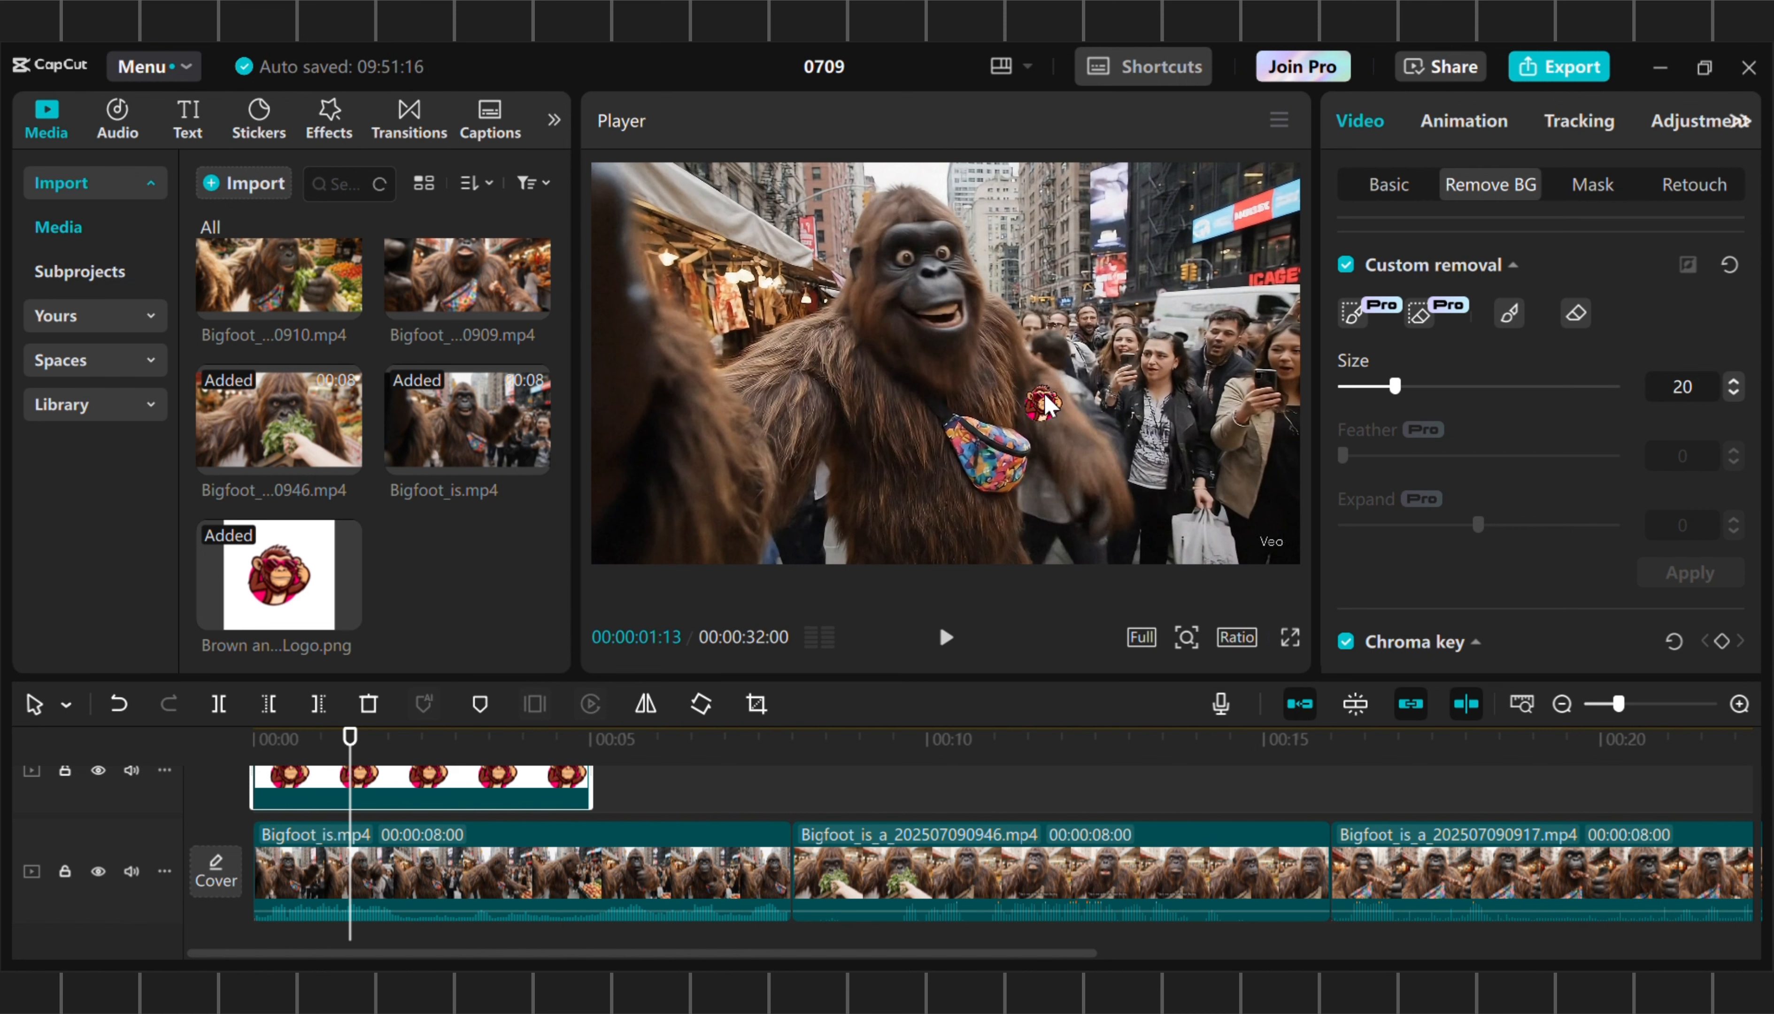
{"action": "left_click_drag", "start_coordinate": [1062, 413], "coordinate": [1224, 511]}
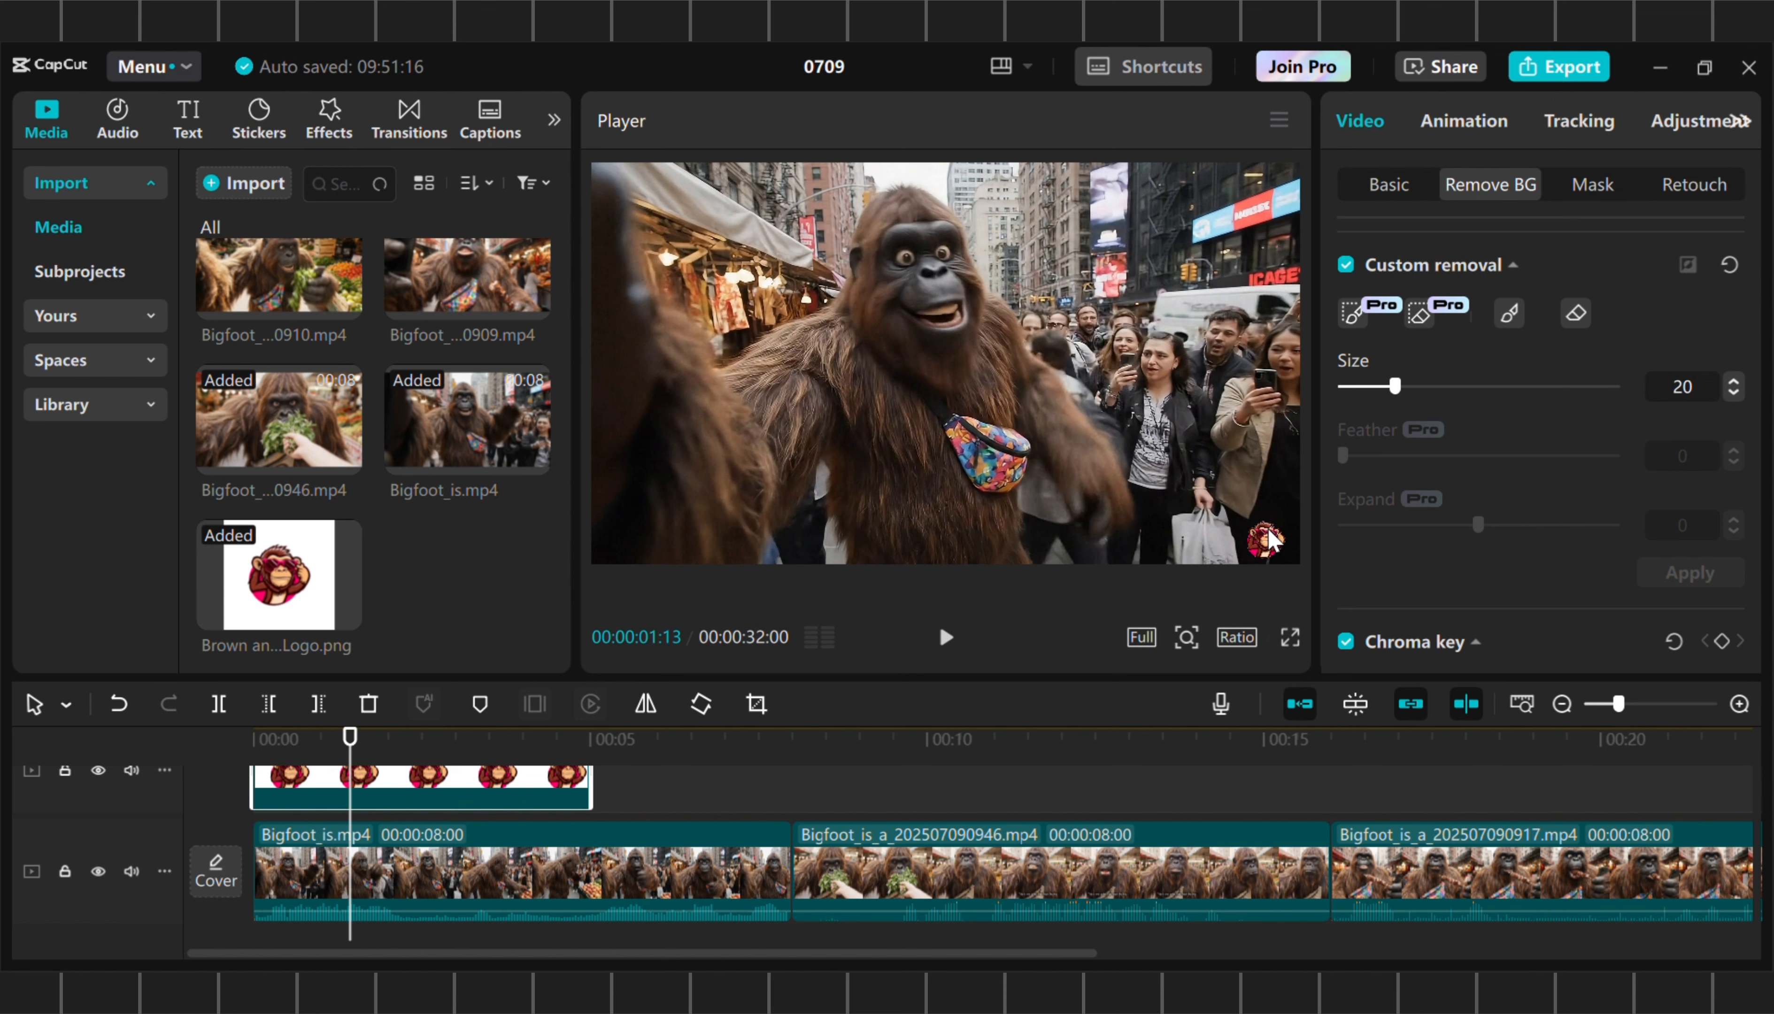
{"action": "left_click", "coordinate": [1085, 317]}
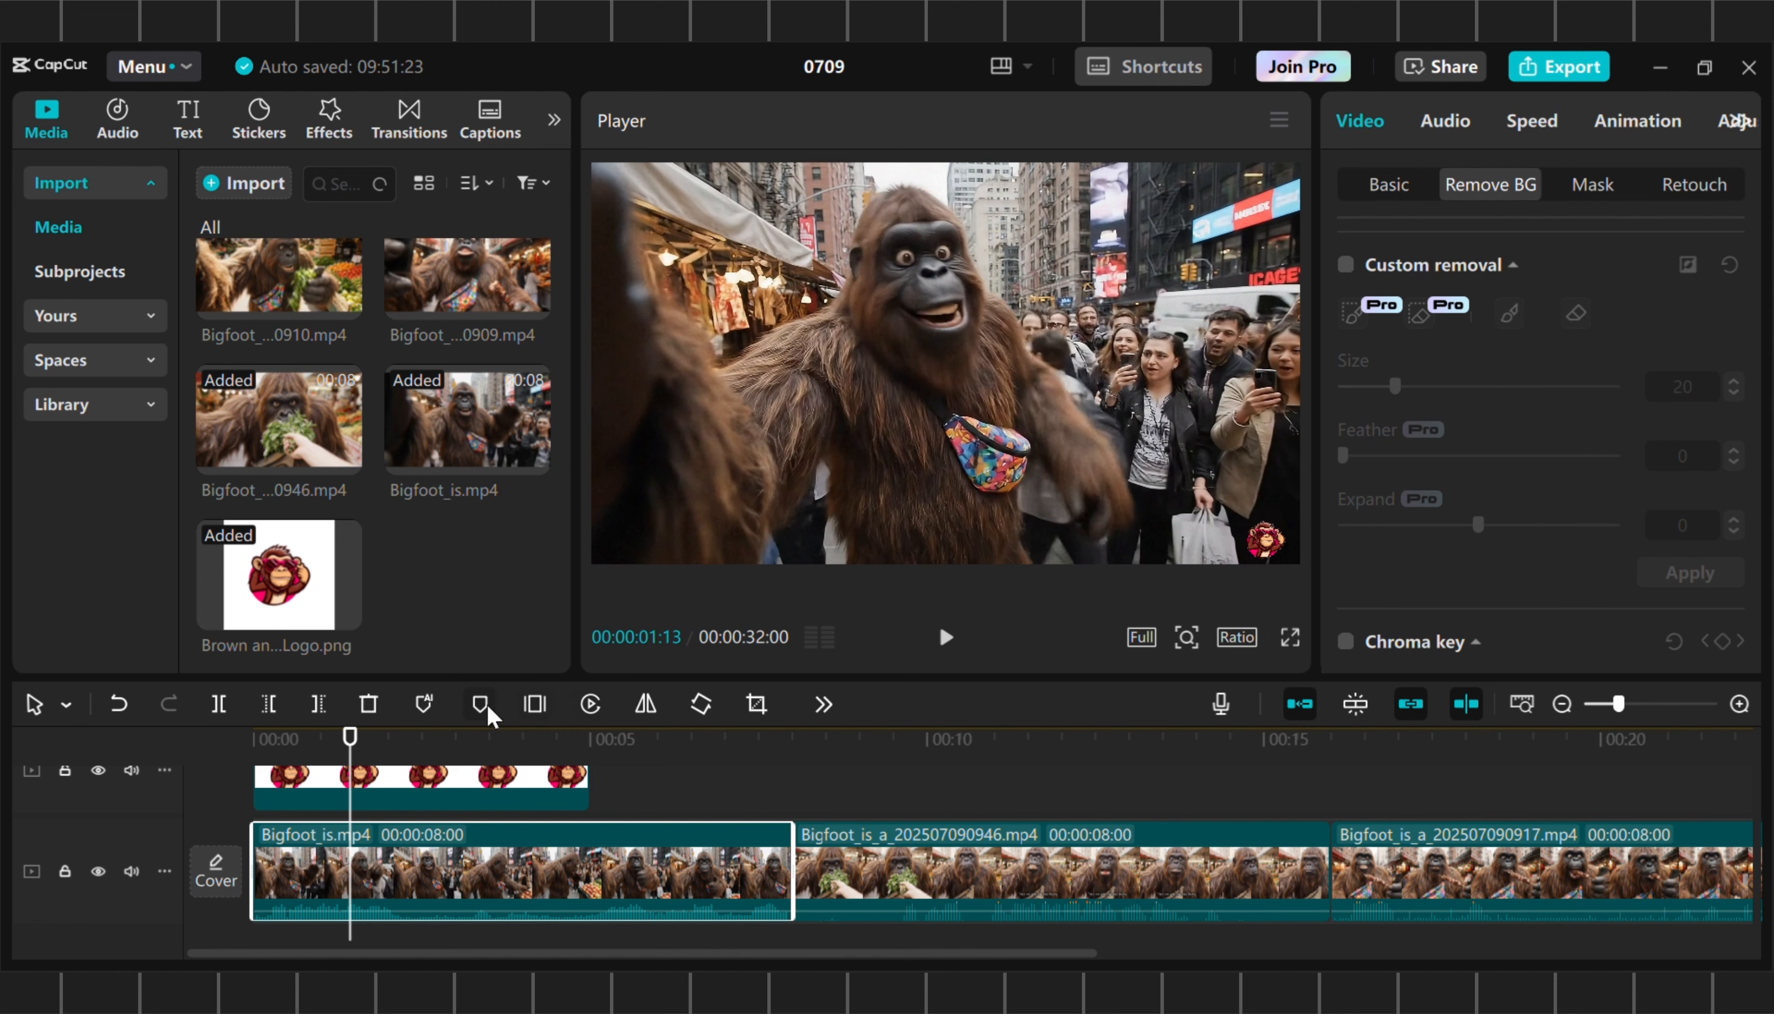
Extend the logo overlay on its track to the end of the last video clip
{"action": "left_click", "coordinate": [570, 789]}
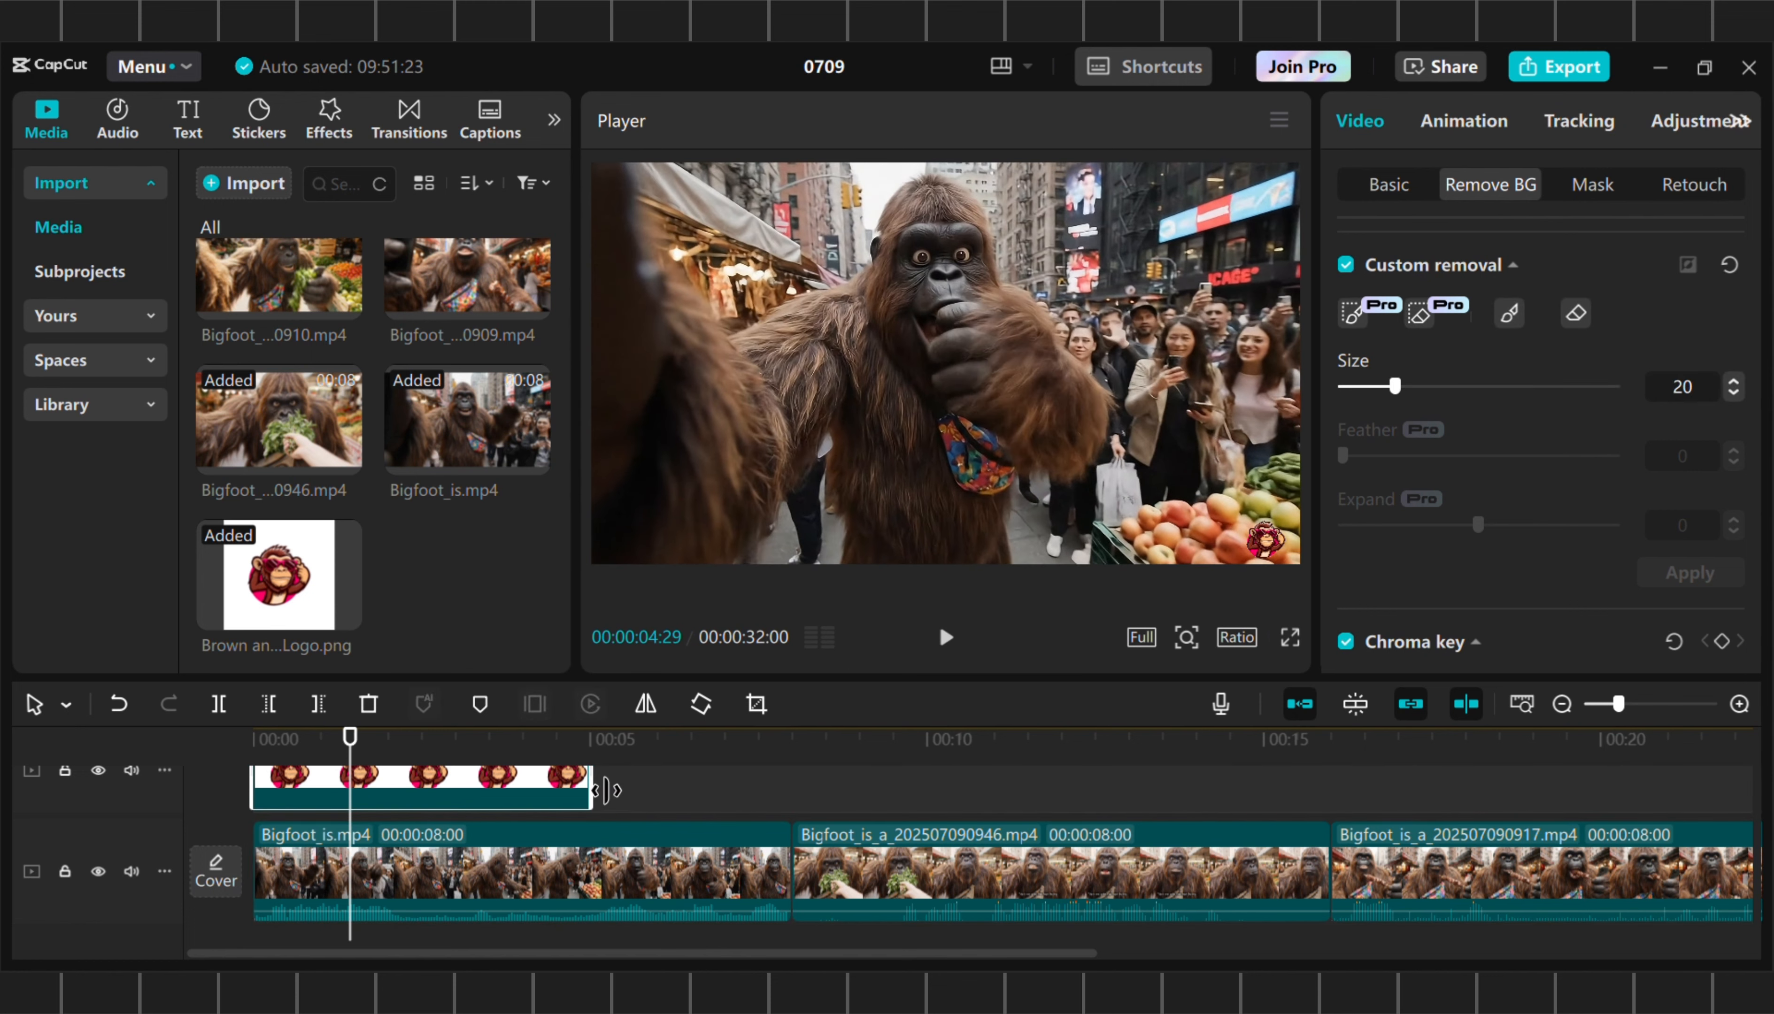
{"action": "left_click_drag", "start_coordinate": [607, 792], "coordinate": [1417, 762]}
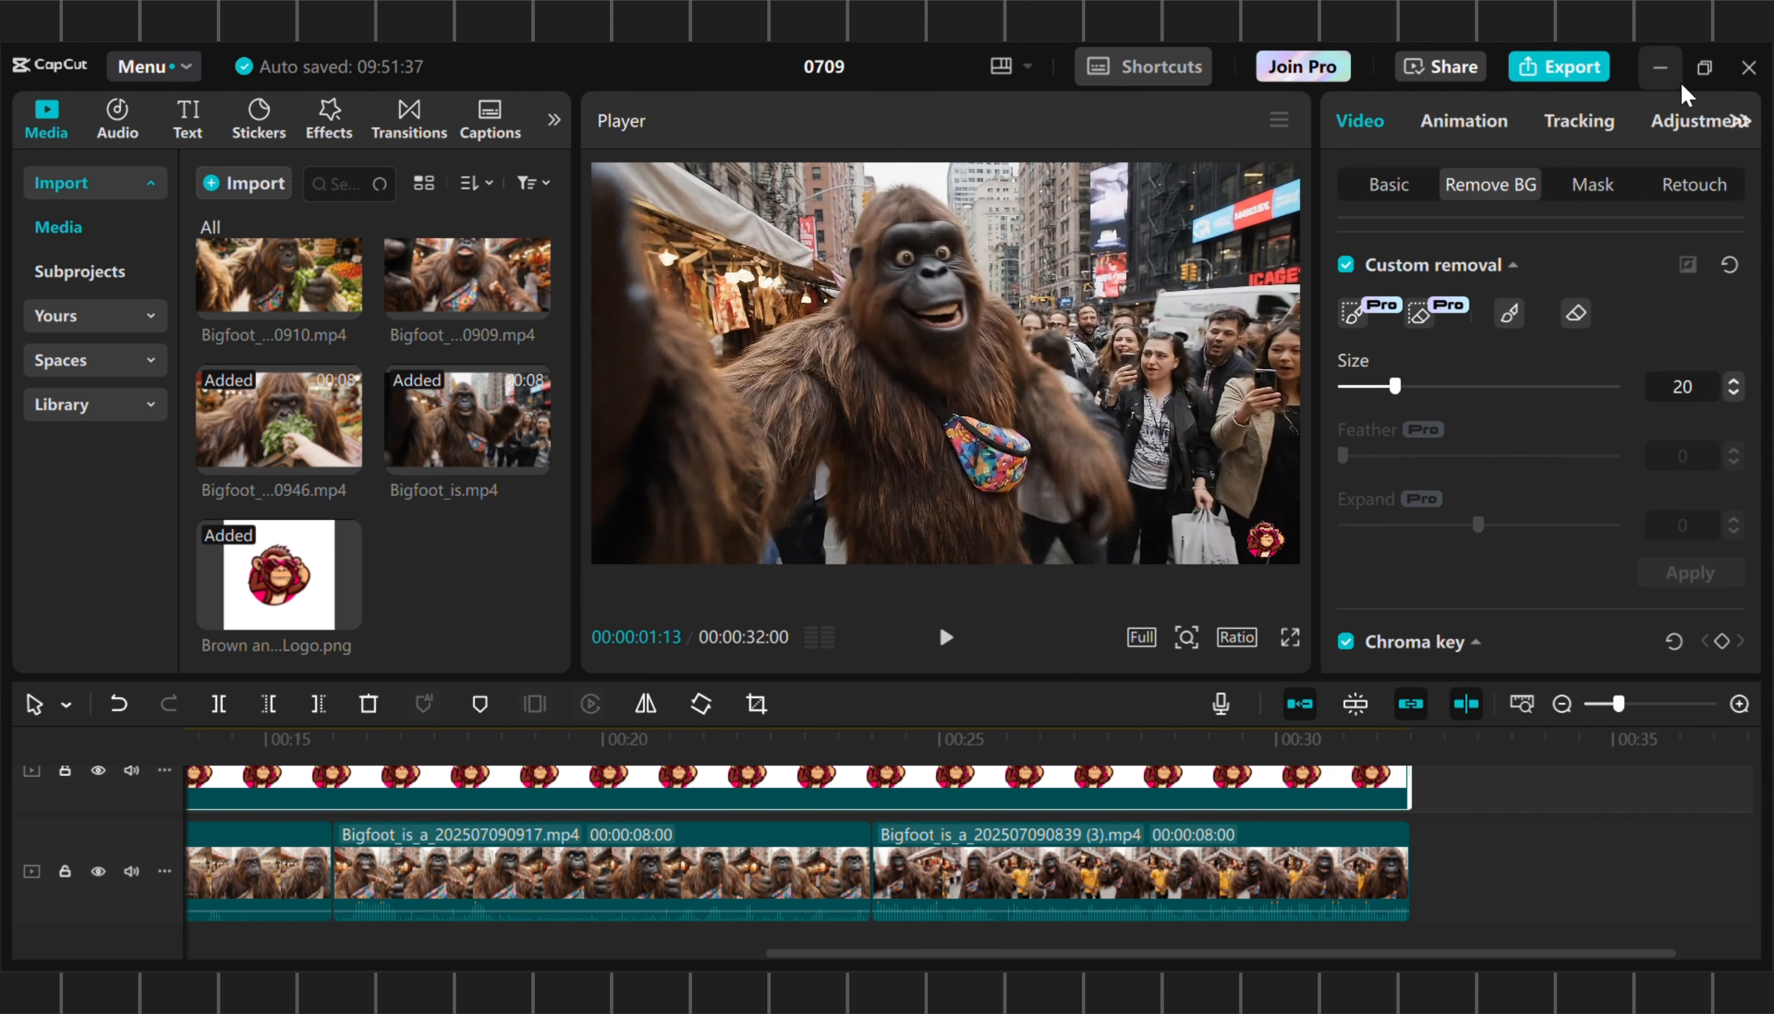
Start exporting the finished project
{"action": "left_click", "coordinate": [1559, 71]}
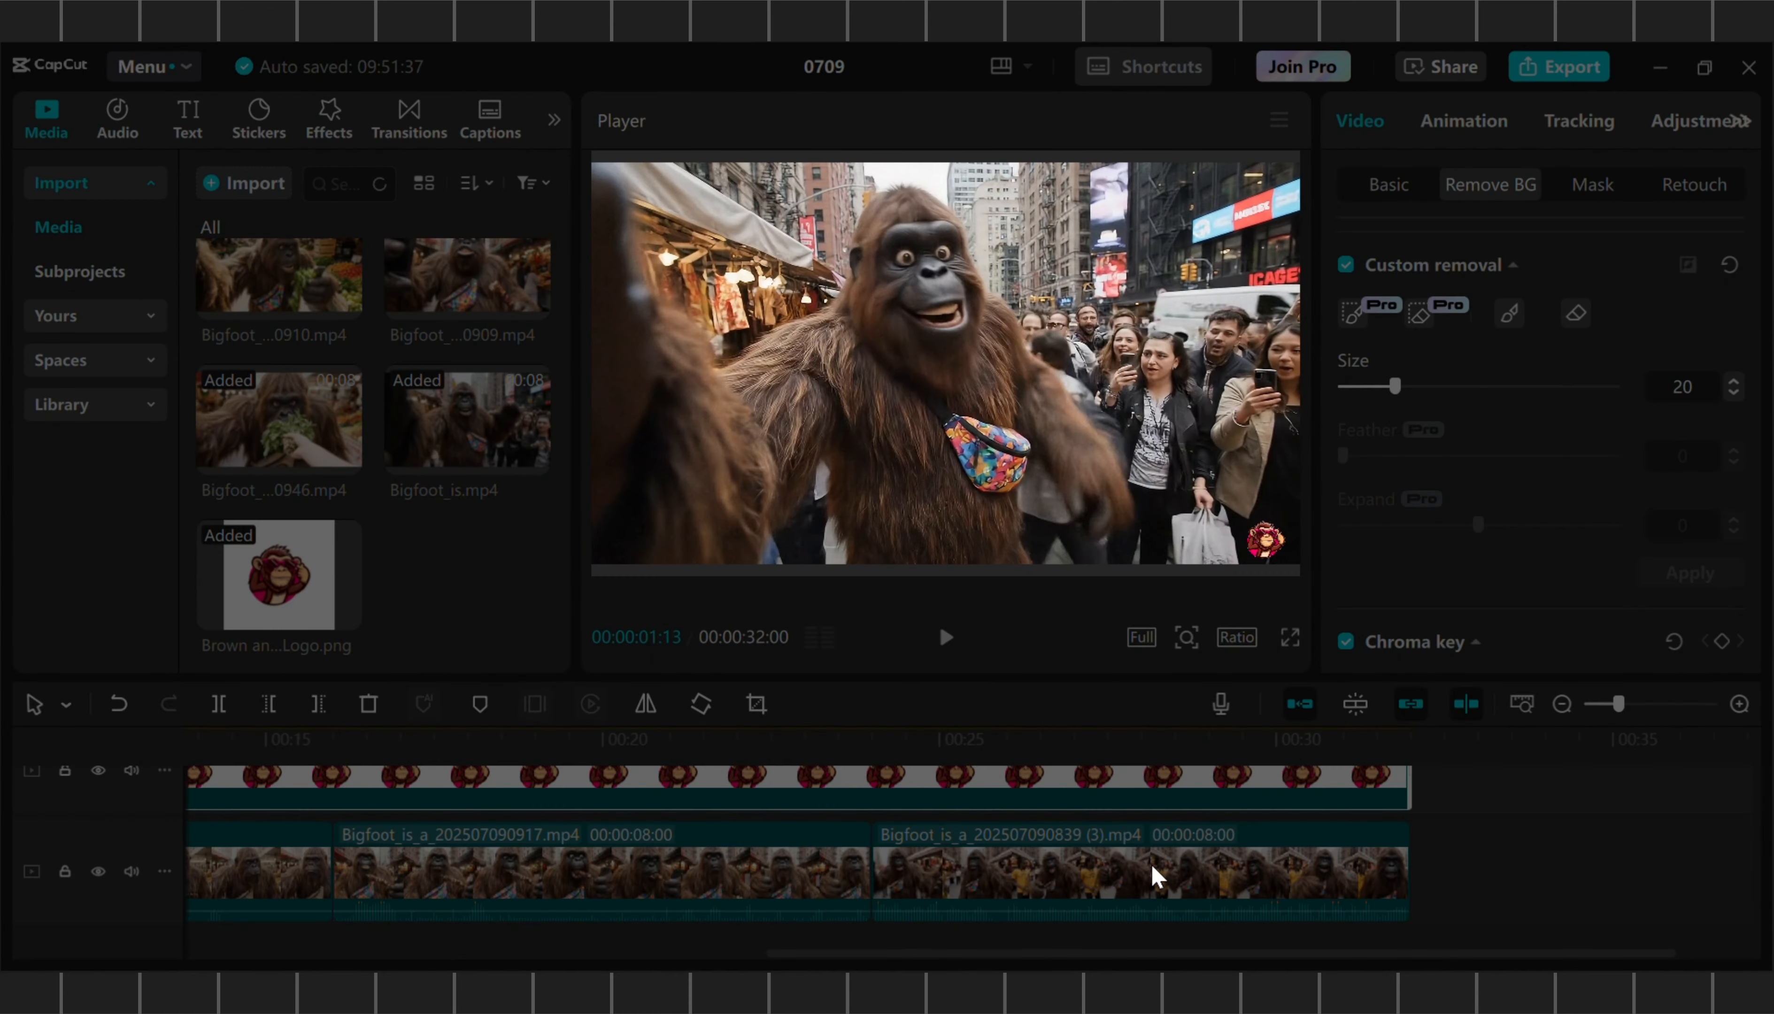